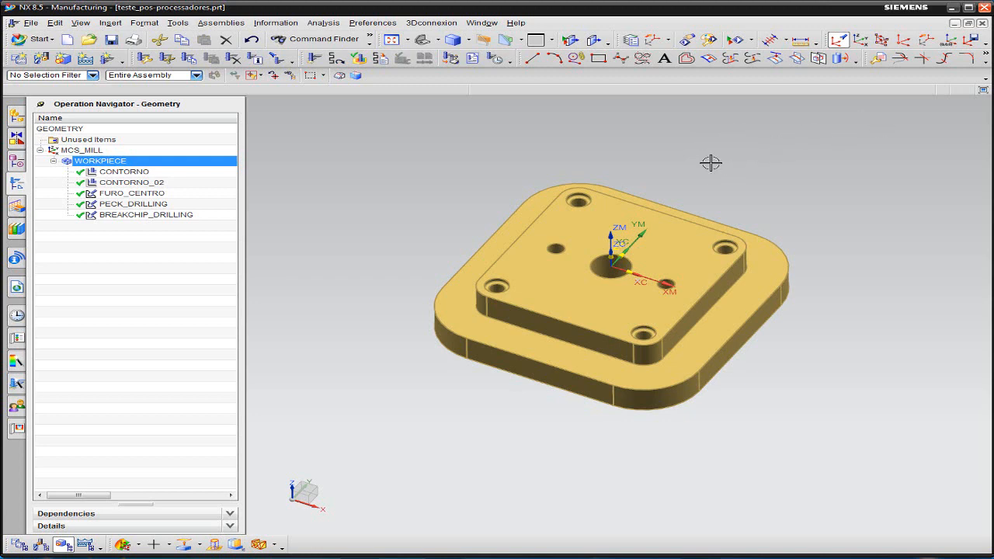
# Step: Switch to Notepad to look over the reference NC program's opening lines, and return to NX
pyautogui.hotkey('alt', 'Tab')
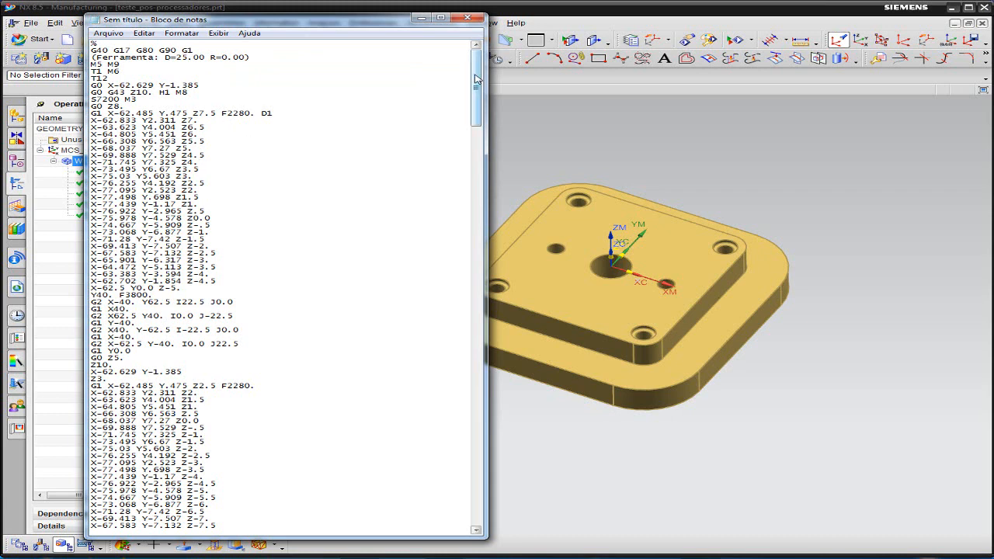
pyautogui.scroll(-3, 477, 79)
pyautogui.scroll(3, 476, 78)
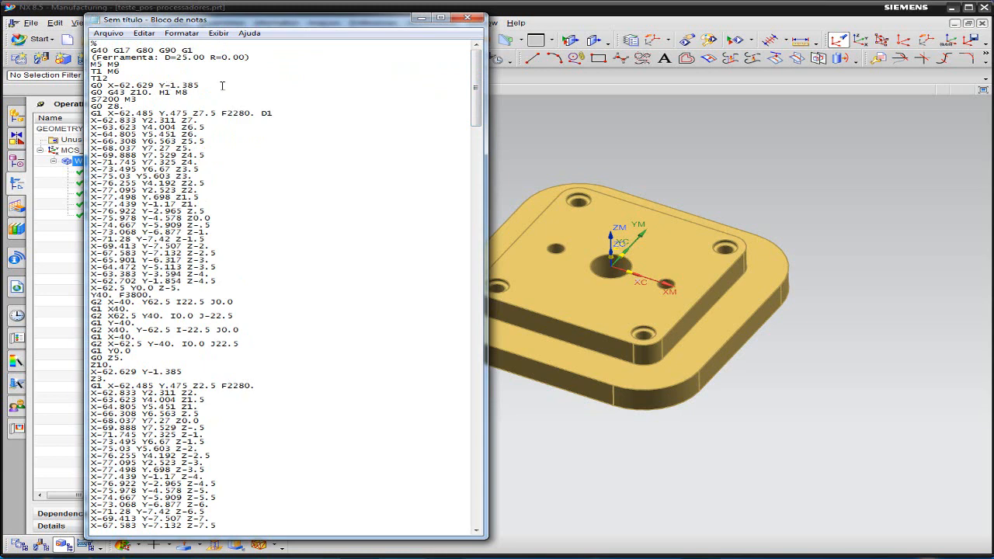
pyautogui.moveTo(476, 70); pyautogui.dragTo(479, 80)
pyautogui.scroll(3, 478, 80)
pyautogui.click(623, 122)
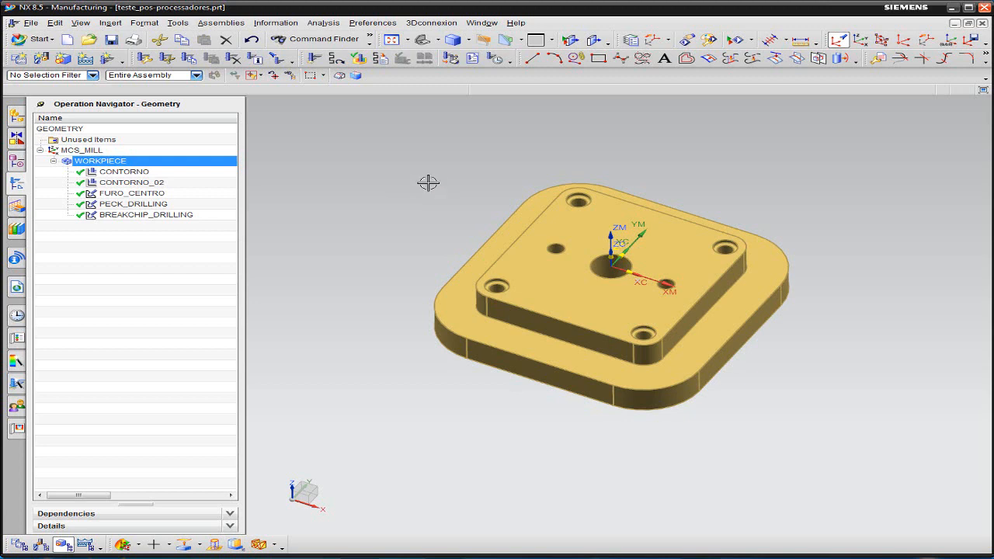
# Step: Compare the toolpaths of the CONTORNO and CONTORNO_02 operations, displaying each separately and both together
pyautogui.click(136, 173)
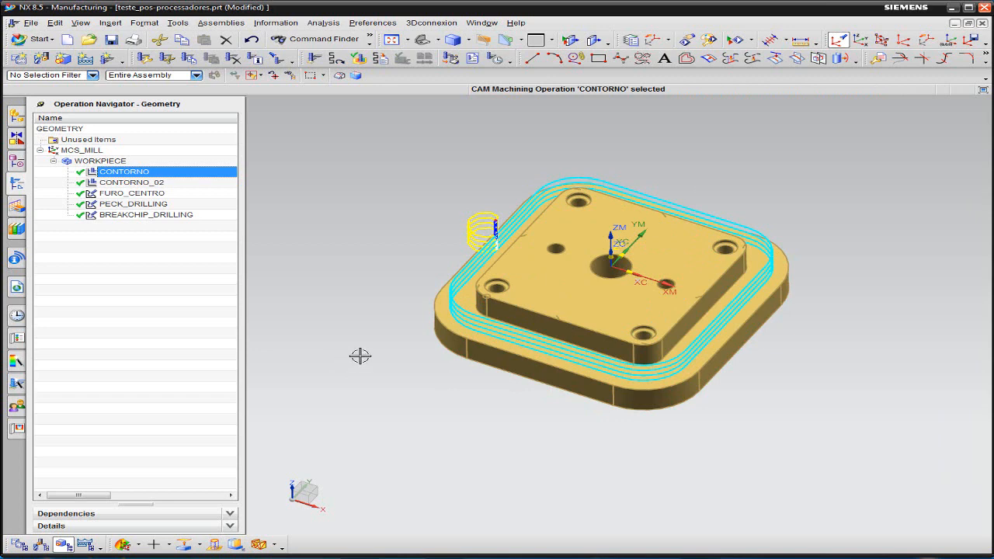
pyautogui.click(146, 184)
pyautogui.click(146, 172)
pyautogui.click(146, 182)
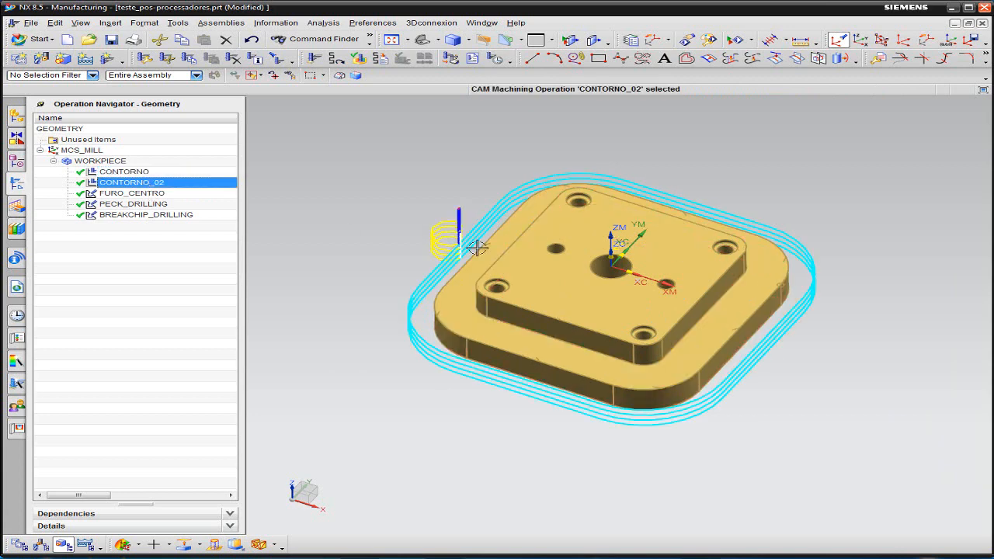
pyautogui.click(124, 173)
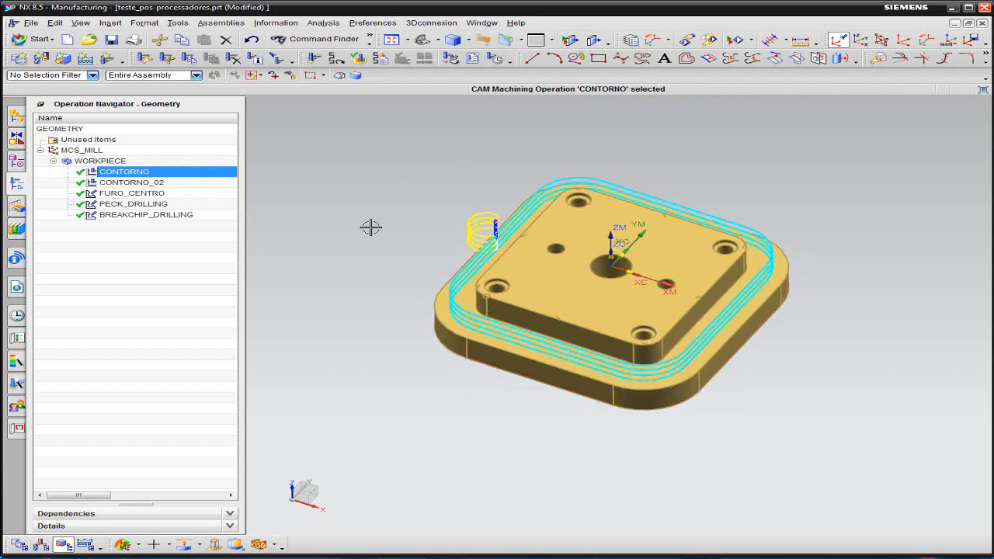
pyautogui.click(175, 184)
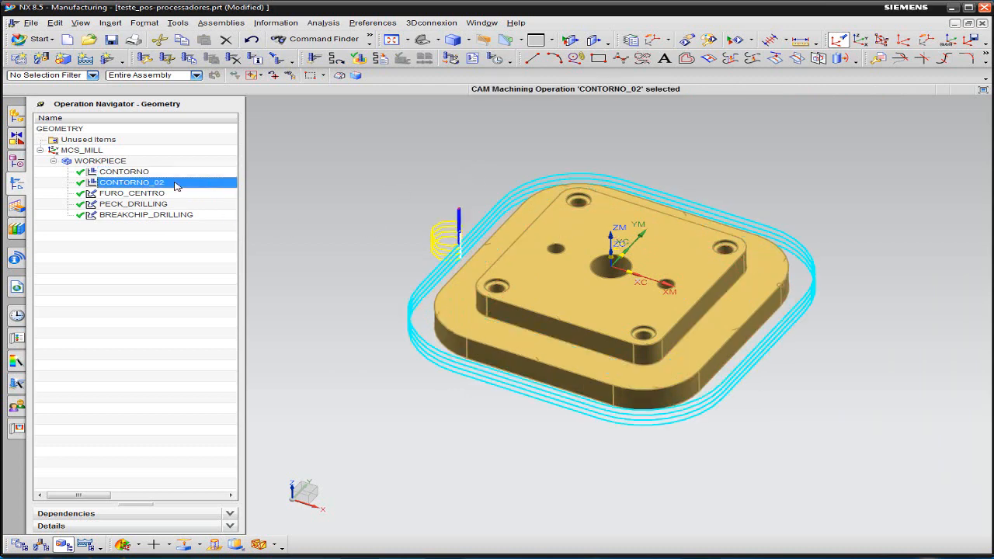
pyautogui.click(136, 172)
pyautogui.click(137, 183)
pyautogui.keyDown('ctrl'); pyautogui.click(136, 172); pyautogui.keyUp('ctrl')
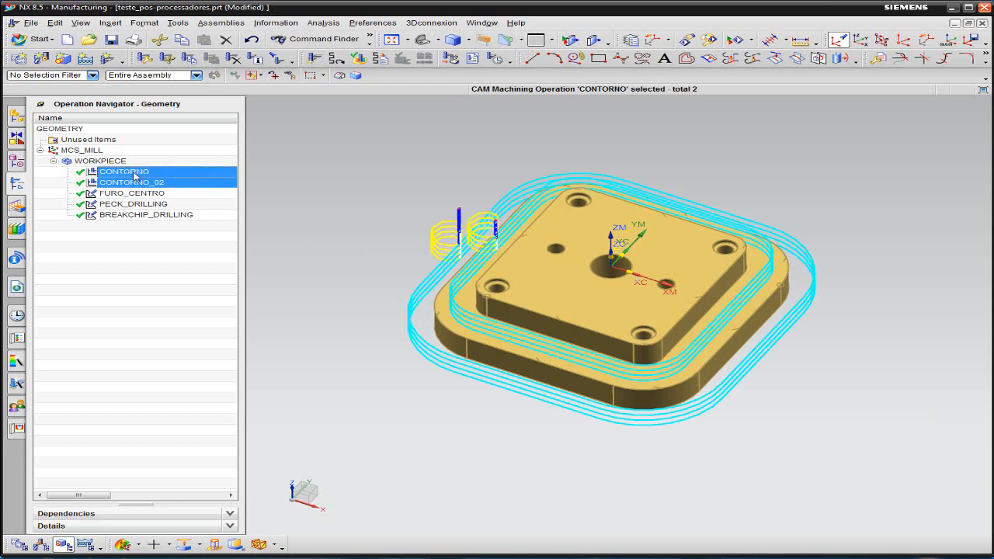
# Step: Display the FURO_CENTRO, PECK_DRILLING and BREAKCHIP_DRILLING toolpaths, reviewing all the operations in machining order
pyautogui.click(133, 194)
pyautogui.click(137, 204)
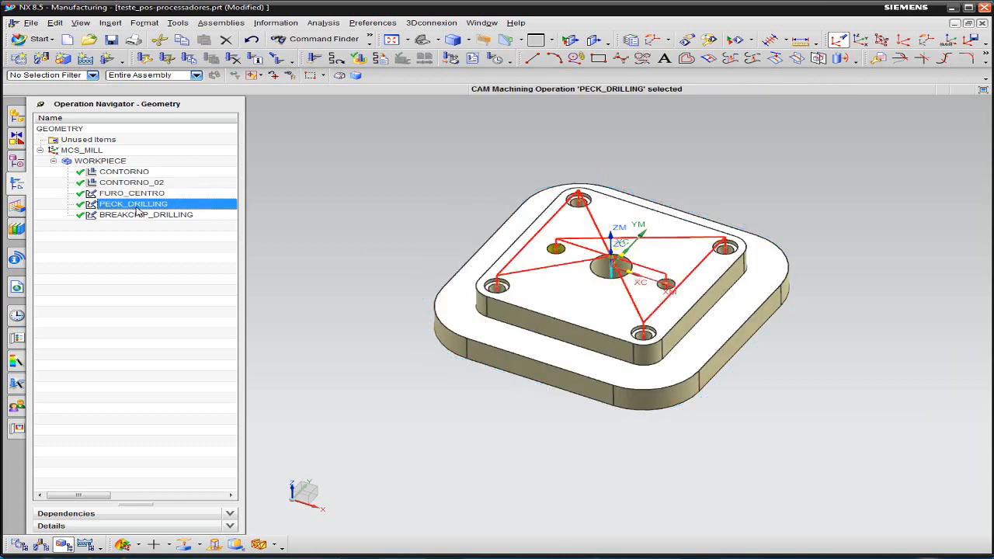
pyautogui.click(139, 215)
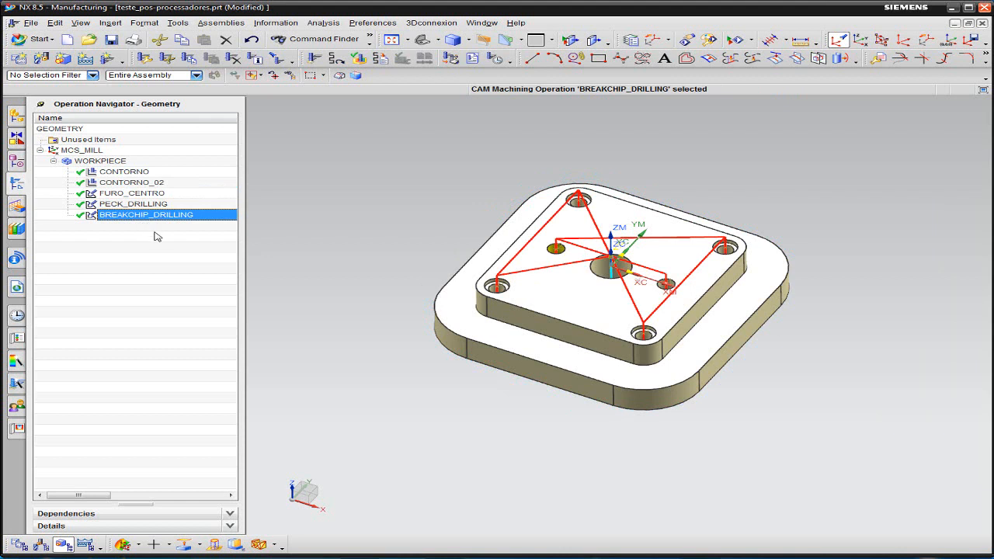
pyautogui.click(138, 172)
pyautogui.click(138, 183)
pyautogui.click(140, 193)
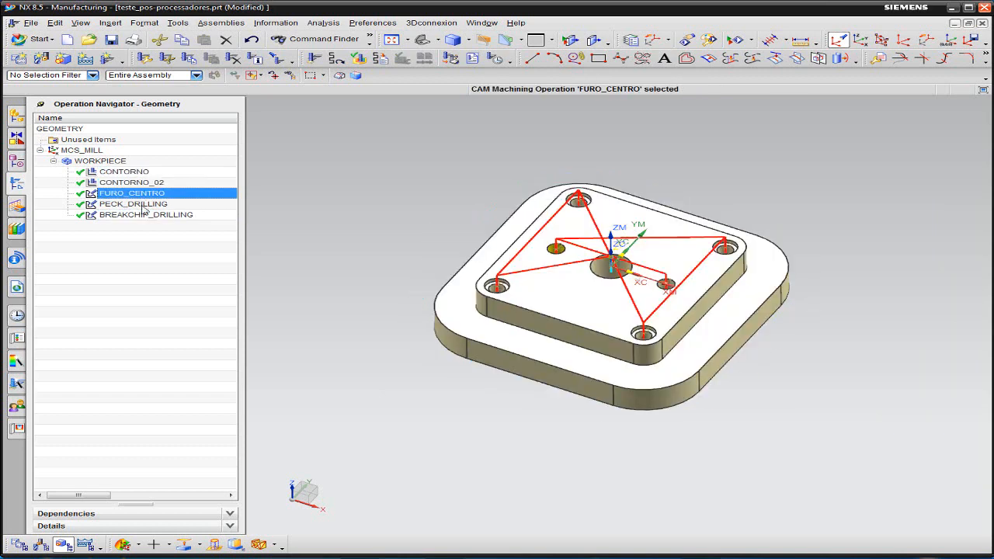
pyautogui.click(143, 204)
pyautogui.click(145, 215)
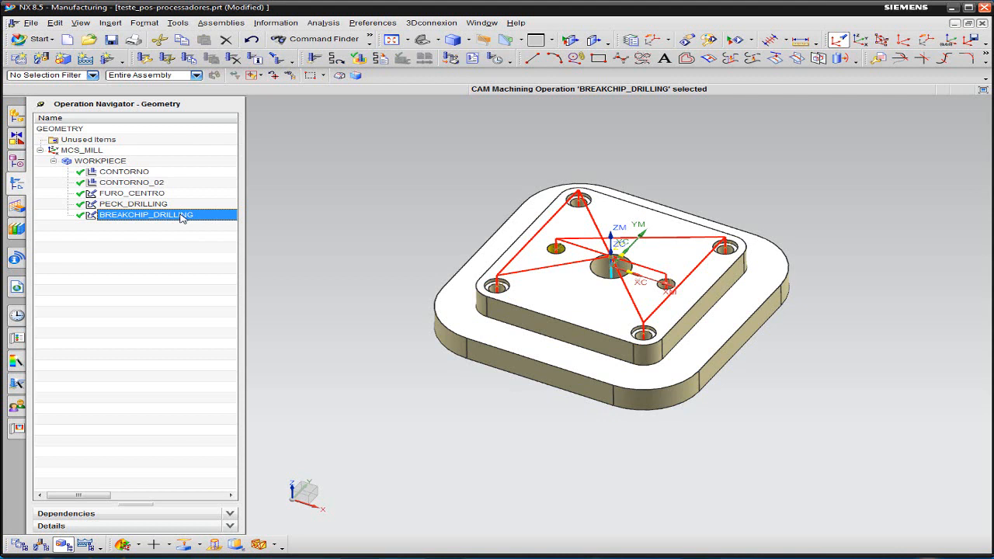
# Step: Review the operation sequence again from CONTORNO_02 through the three drilling operations, ending on BREAKCHIP_DRILLING
pyautogui.click(91, 182)
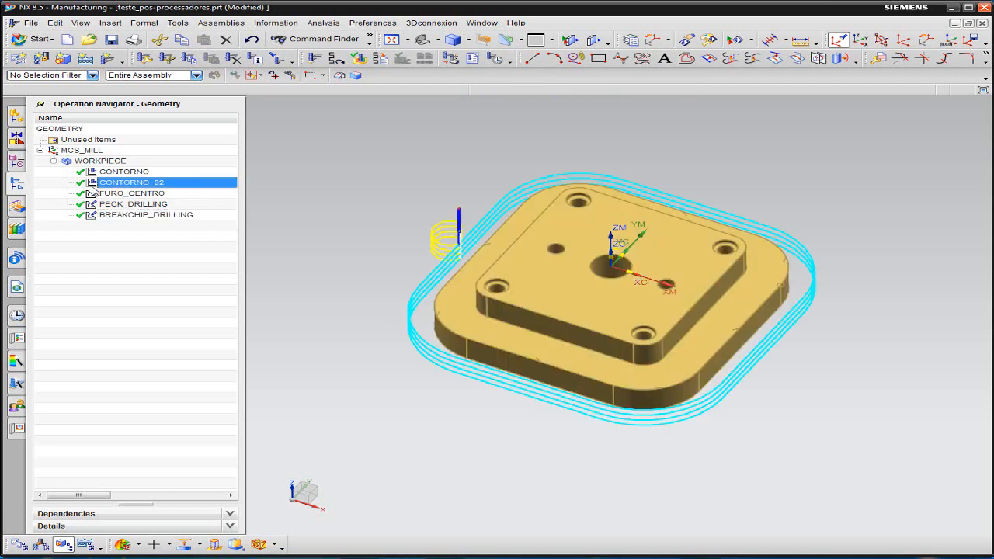
pyautogui.click(97, 192)
pyautogui.click(107, 204)
pyautogui.click(108, 215)
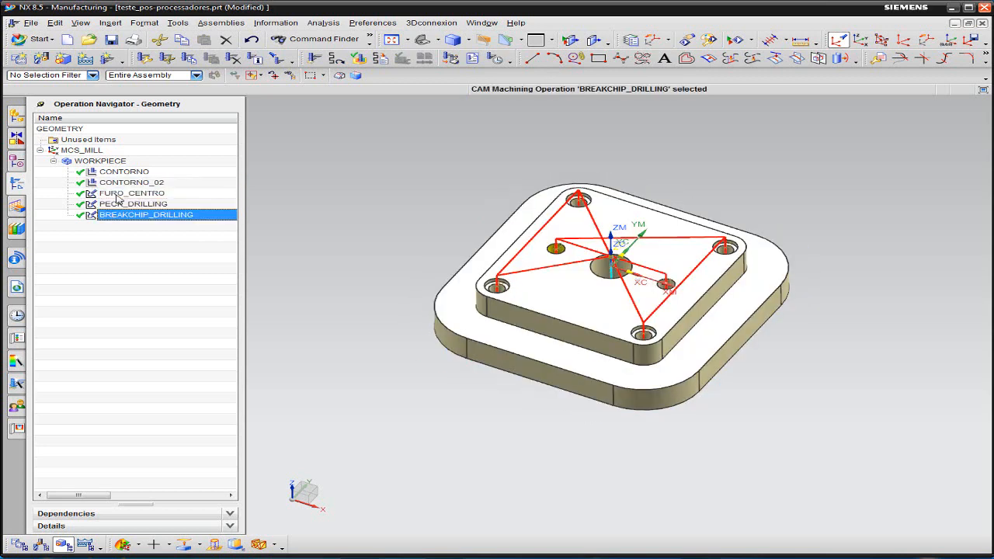
pyautogui.click(118, 195)
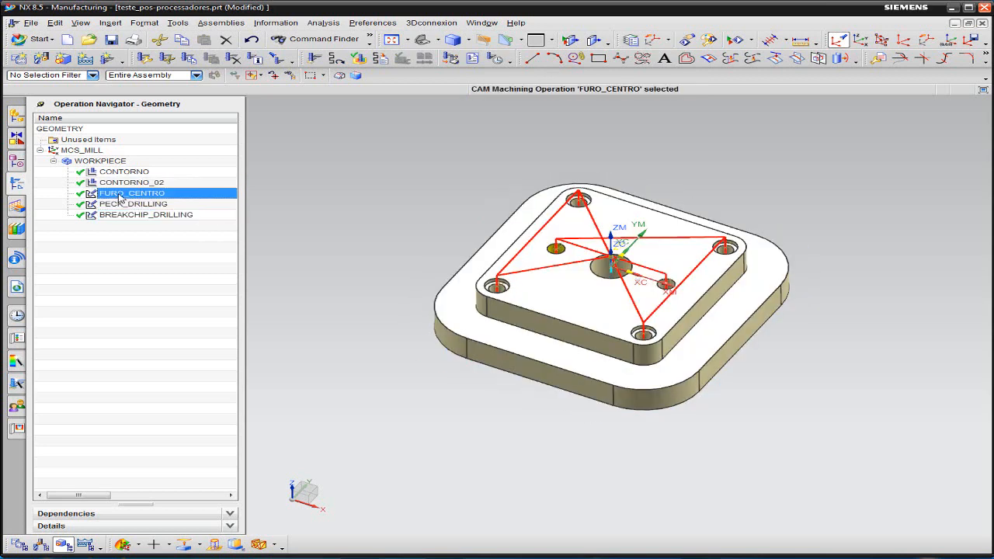
pyautogui.click(125, 205)
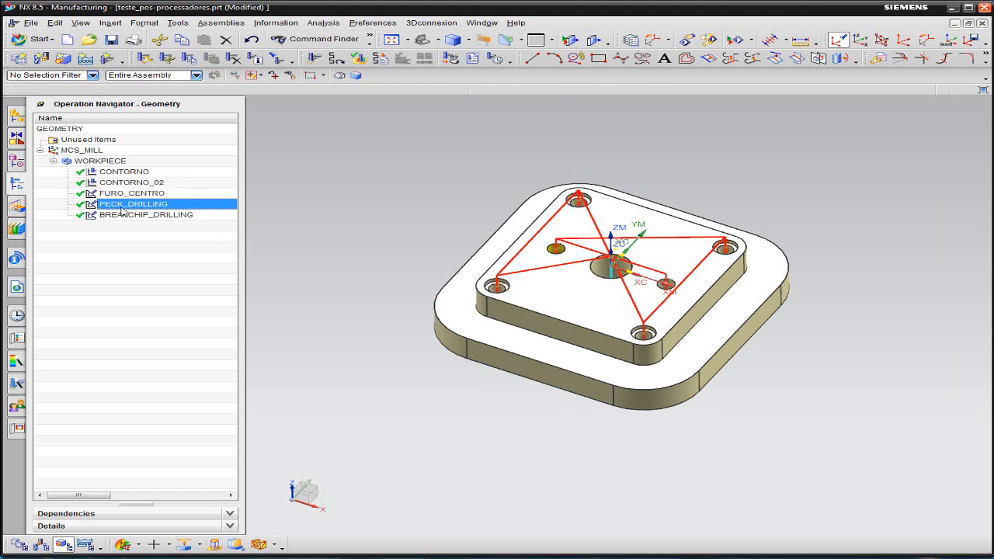
pyautogui.click(124, 217)
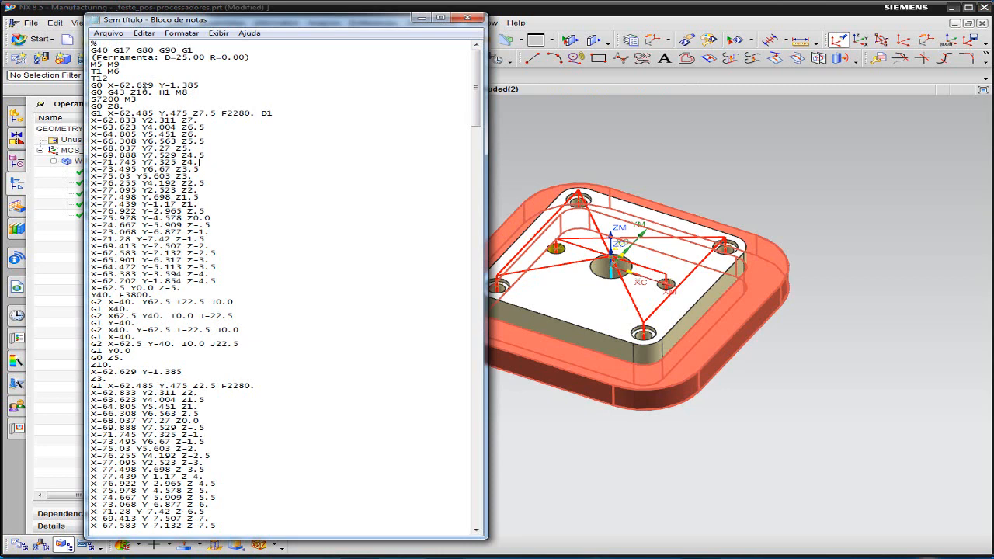
# Step: Switch to Notepad and examine the program's first tool call, the T12 preselection and the spindle speed line
pyautogui.moveTo(92, 70); pyautogui.dragTo(133, 69)
pyautogui.click(103, 70)
pyautogui.doubleClick(109, 78)
pyautogui.click(115, 80)
pyautogui.doubleClick(123, 76)
pyautogui.moveTo(92, 98); pyautogui.dragTo(192, 96)
pyautogui.click(114, 100)
pyautogui.moveTo(125, 99); pyautogui.dragTo(109, 100)
pyautogui.click(139, 100)
# Step: Examine the first contour's G1 approach move and its G2 arc moves with I and J values in the NC program
pyautogui.moveTo(103, 113); pyautogui.dragTo(132, 113)
pyautogui.click(132, 197)
pyautogui.moveTo(97, 302); pyautogui.dragTo(281, 300)
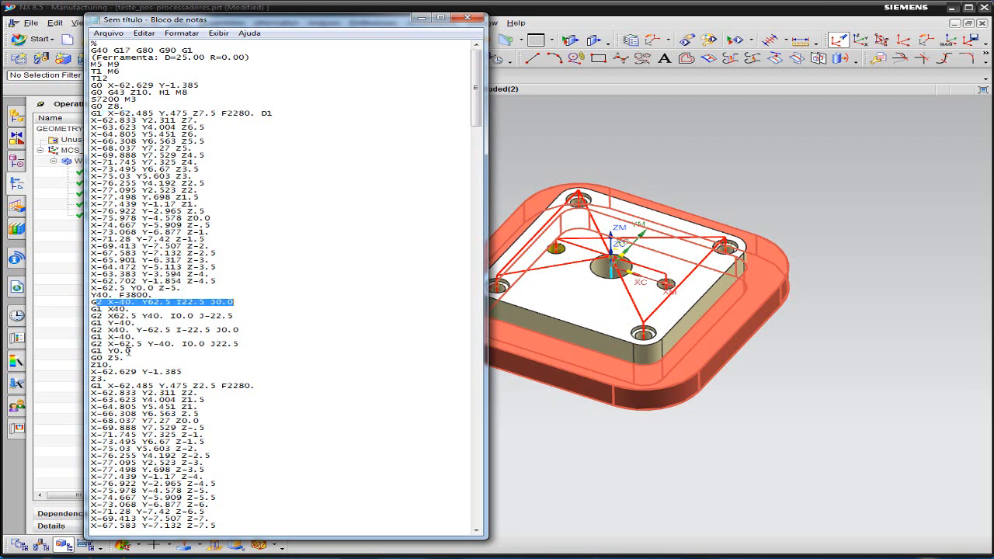
pyautogui.scroll(-4, 160, 333)
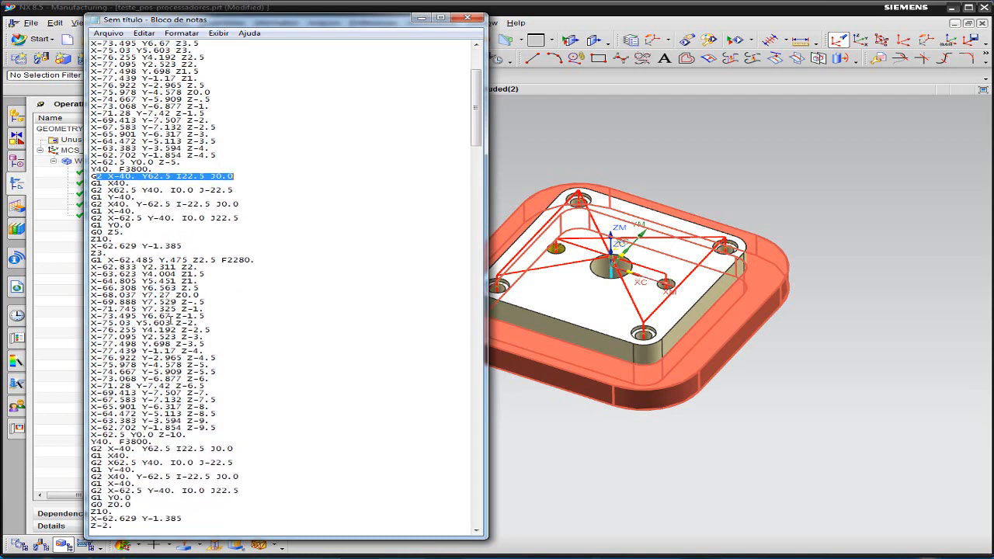
pyautogui.scroll(4, 210, 241)
pyautogui.click(240, 102)
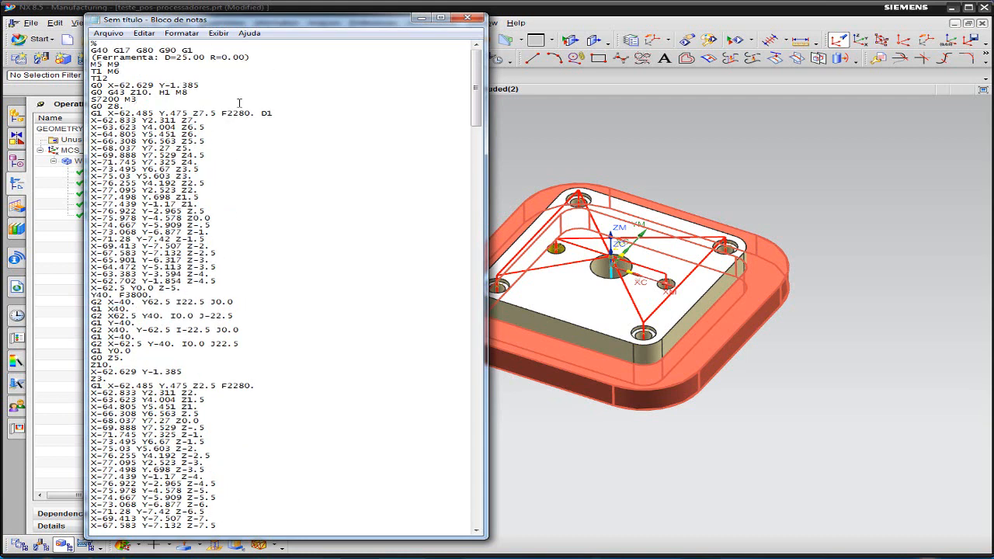
# Step: Search the NC program downward for "T" and examine the start of the second contour's block
pyautogui.hotkey('ctrl', 'f')
pyautogui.write('T')
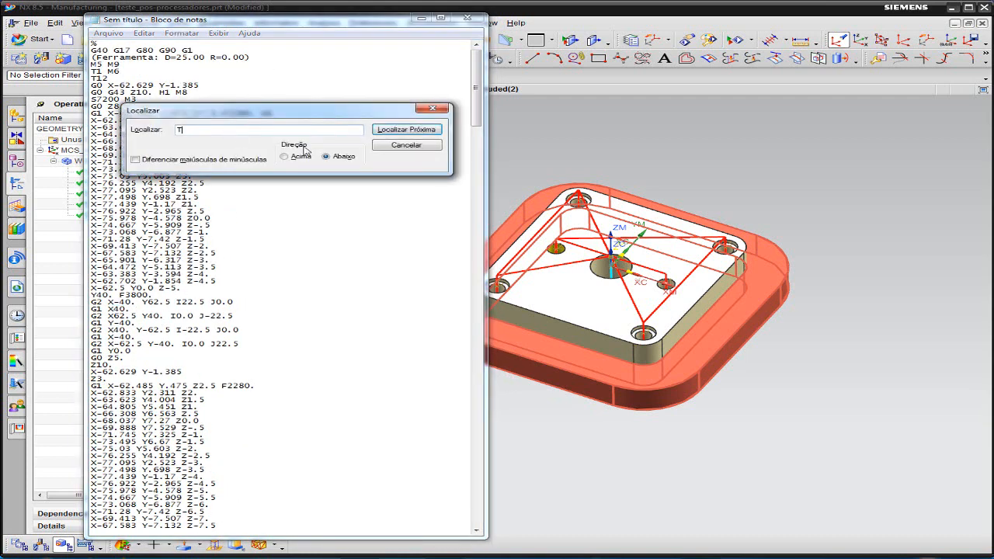
pyautogui.press('Return')
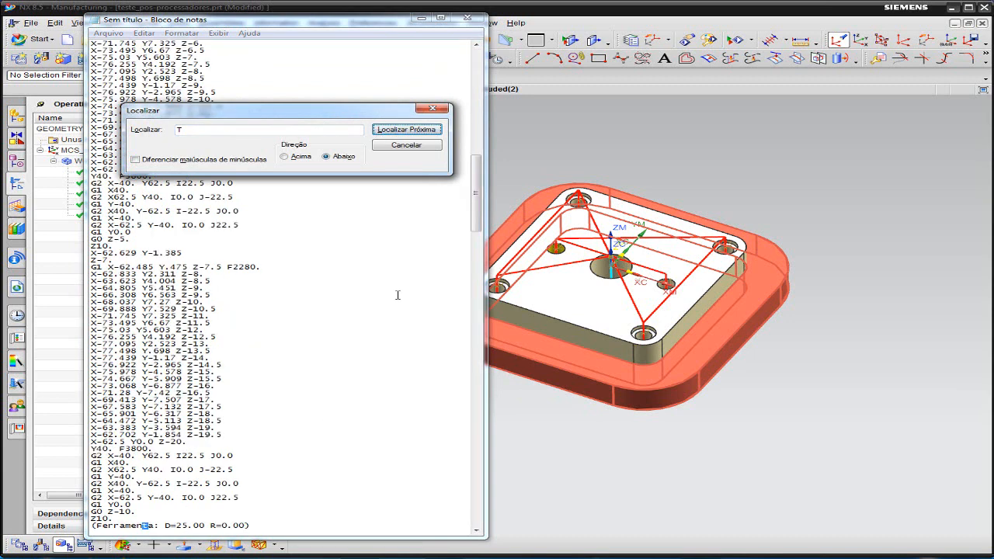
pyautogui.scroll(-1, 479, 204)
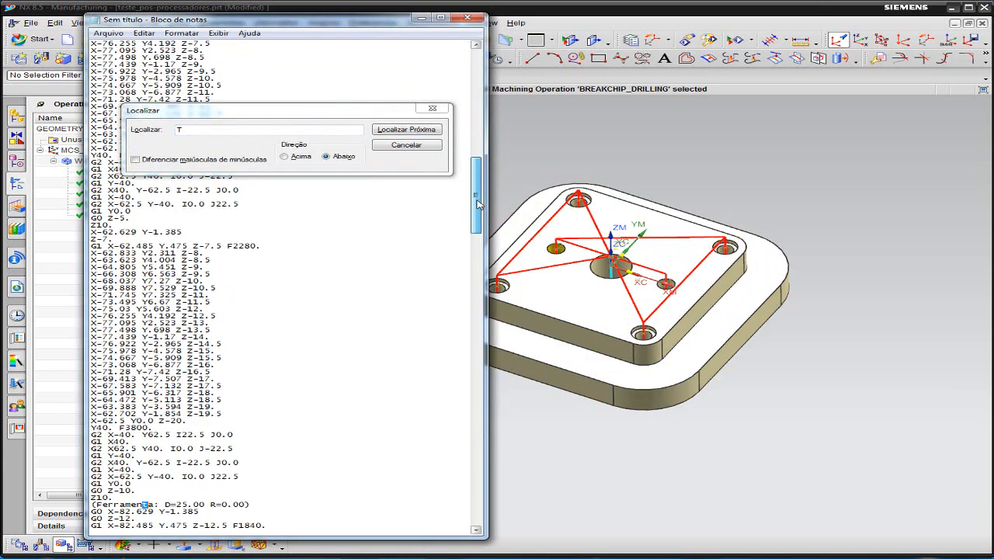
pyautogui.scroll(-10, 478, 204)
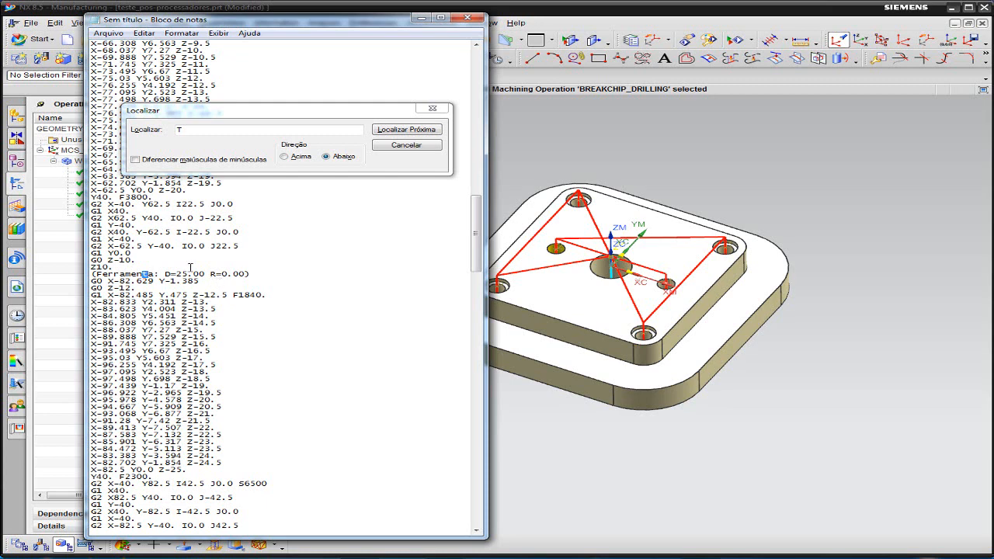
# Step: Find the next "T" match and examine the center-drilling block's tool change and G82 cycle
pyautogui.click(403, 129)
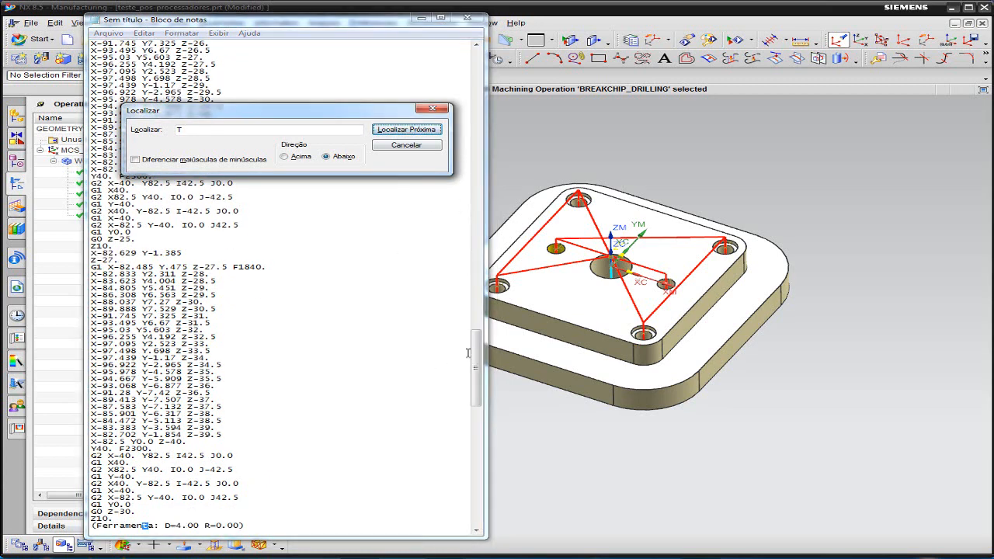
pyautogui.moveTo(479, 352); pyautogui.dragTo(479, 388)
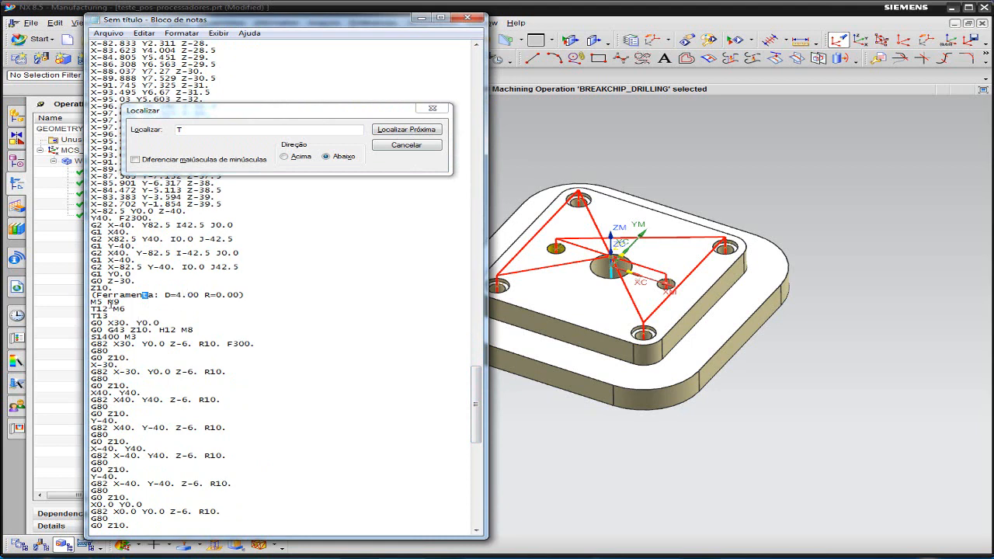
pyautogui.click(109, 315)
pyautogui.moveTo(96, 344); pyautogui.dragTo(155, 344)
# Step: Find the next "T" match and examine the peck-drilling block's T13 tool change and G83 cycle
pyautogui.click(399, 132)
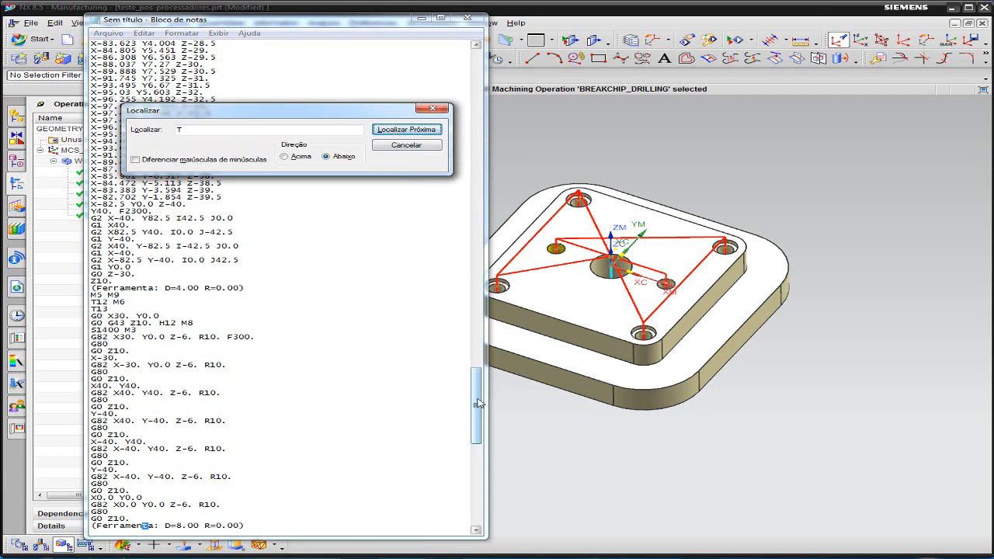
pyautogui.moveTo(475, 403); pyautogui.dragTo(475, 445)
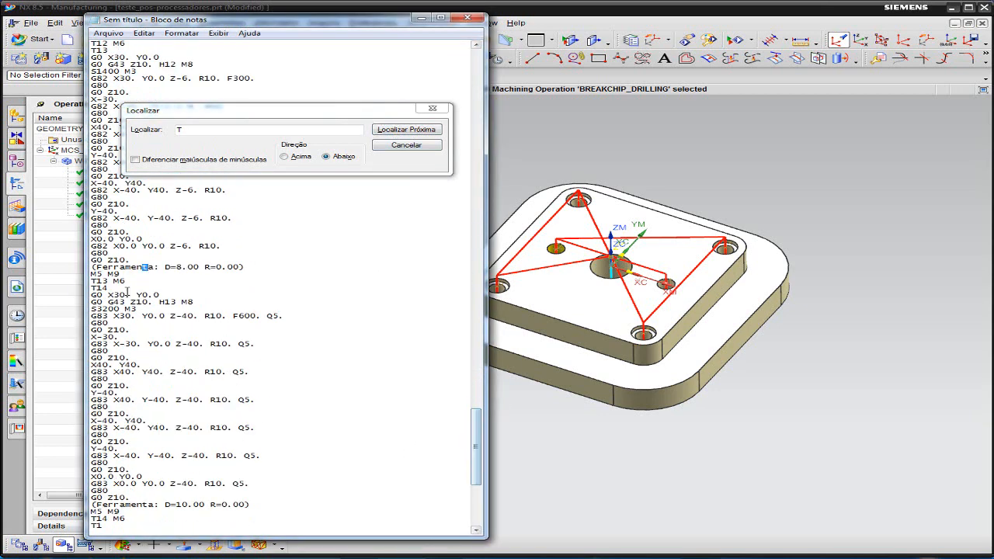
pyautogui.moveTo(92, 280); pyautogui.dragTo(120, 280)
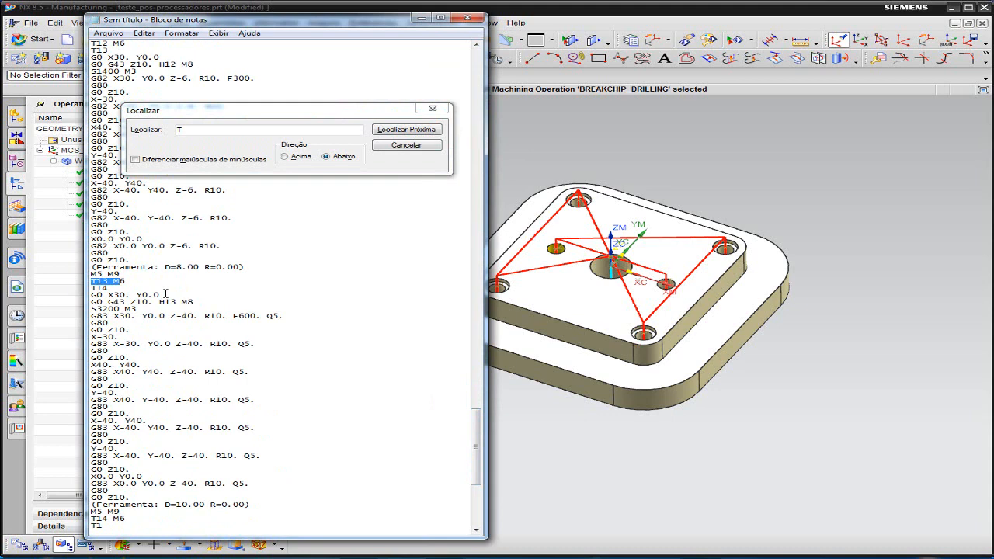
pyautogui.moveTo(92, 316); pyautogui.dragTo(121, 316)
# Step: Find the next "T" match and examine the chip-breaking block's G73 cycle through to the program's ending lines
pyautogui.click(406, 130)
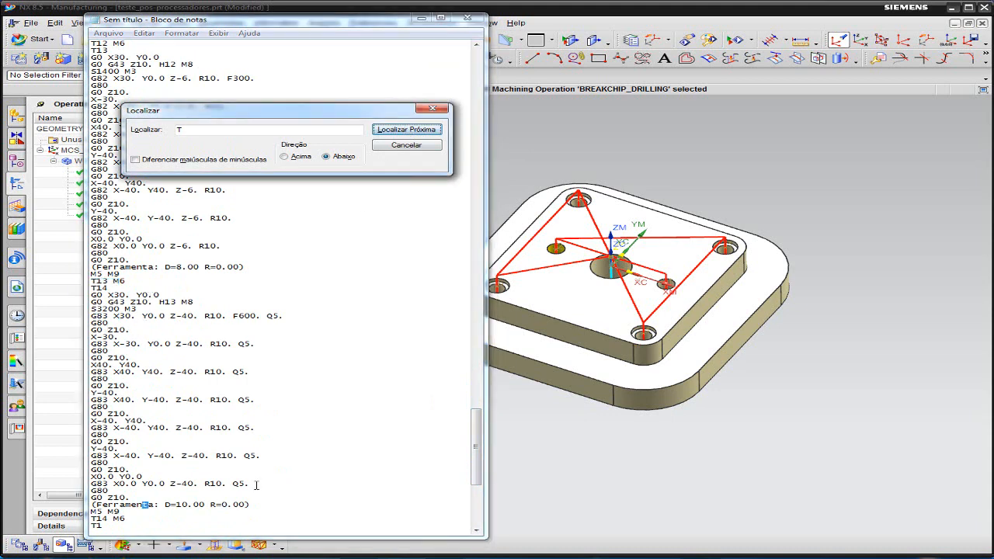
pyautogui.scroll(-7, 480, 431)
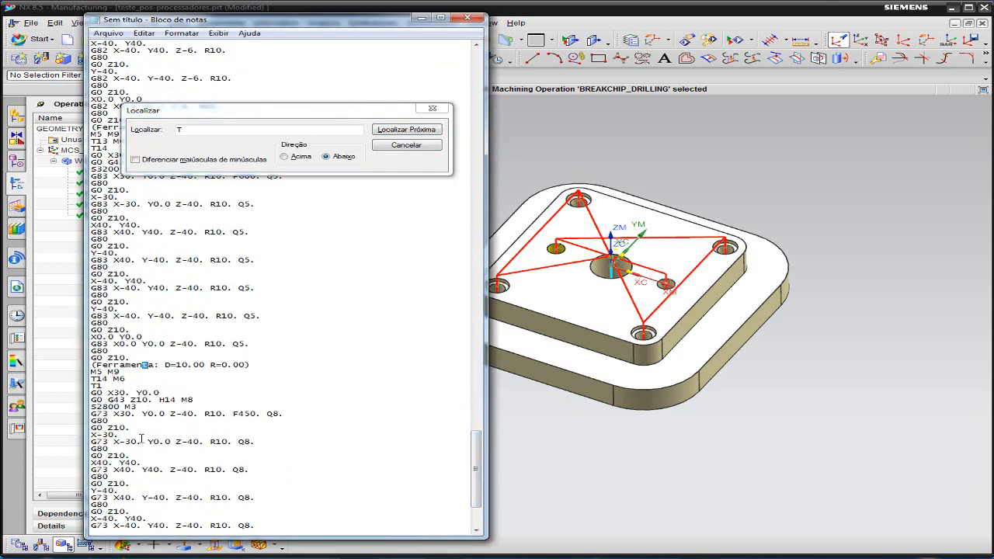
pyautogui.doubleClick(98, 413)
pyautogui.moveTo(479, 451); pyautogui.dragTo(476, 480)
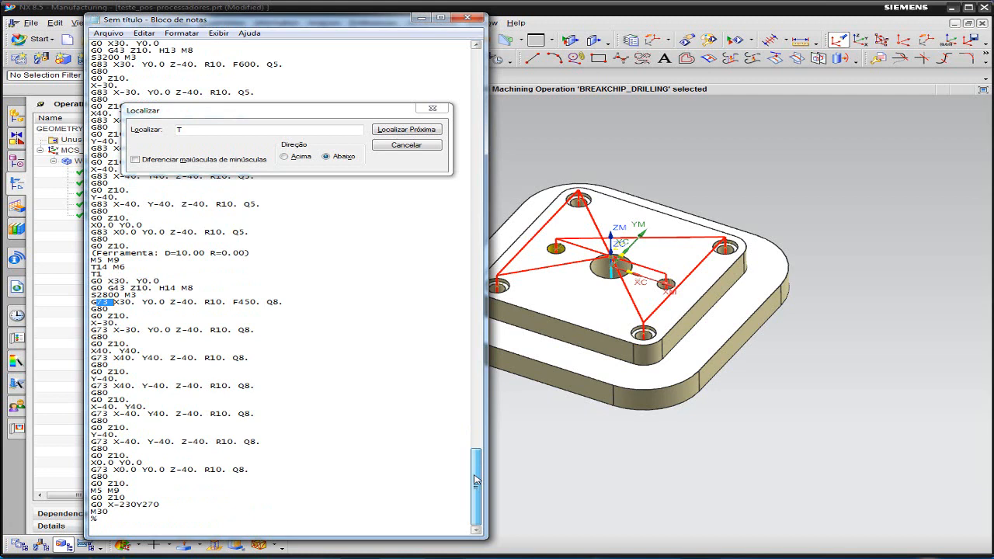
# Step: Return to the beginning of the NC program and close the search dialog
pyautogui.scroll(13, 446, 379)
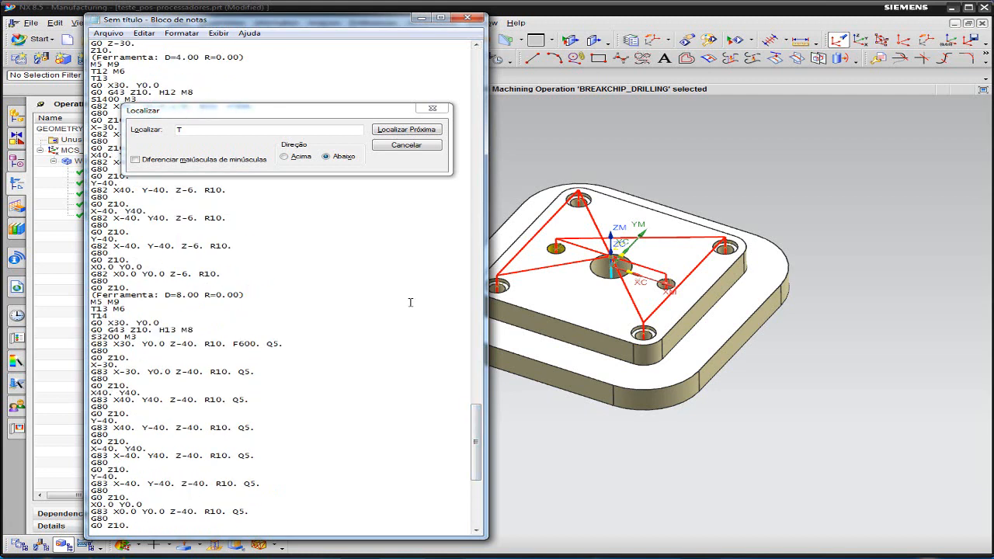
pyautogui.moveTo(477, 443); pyautogui.dragTo(497, 77)
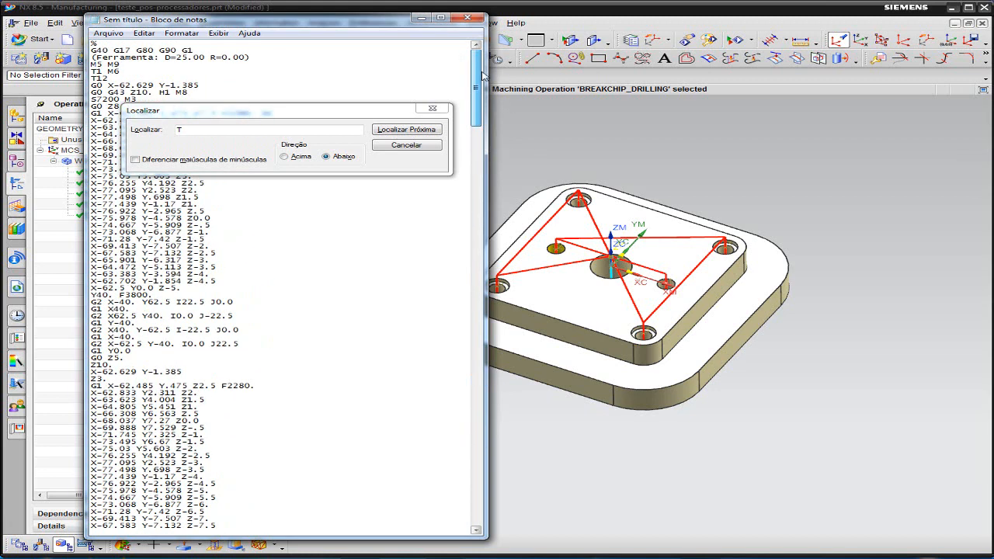
pyautogui.click(432, 108)
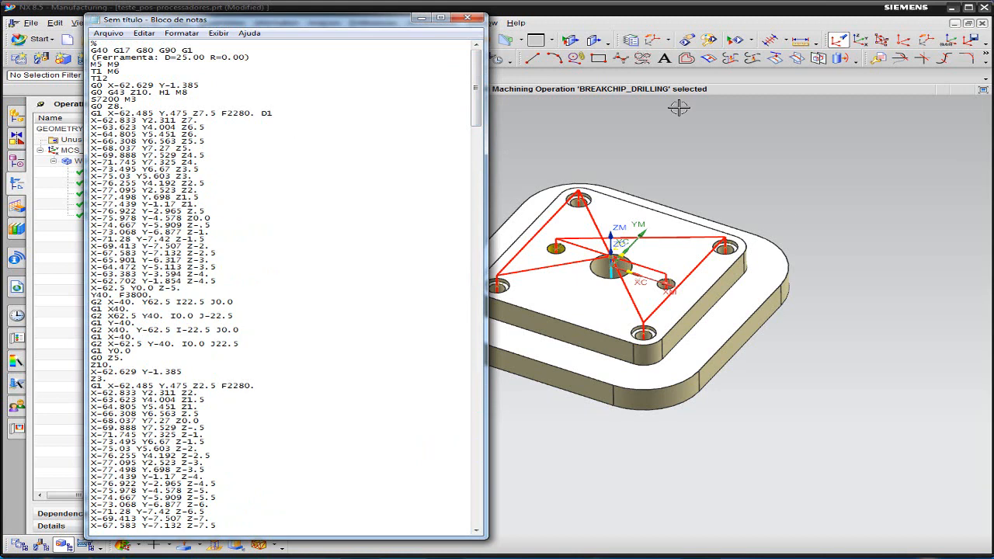
# Step: Examine the D1 offset code and each code of the G40 G17 G80 G90 G1 header line in the reference NC program
pyautogui.doubleClick(273, 114)
pyautogui.moveTo(194, 50); pyautogui.dragTo(92, 43)
pyautogui.click(117, 50)
pyautogui.click(137, 50)
pyautogui.doubleClick(189, 51)
pyautogui.click(563, 121)
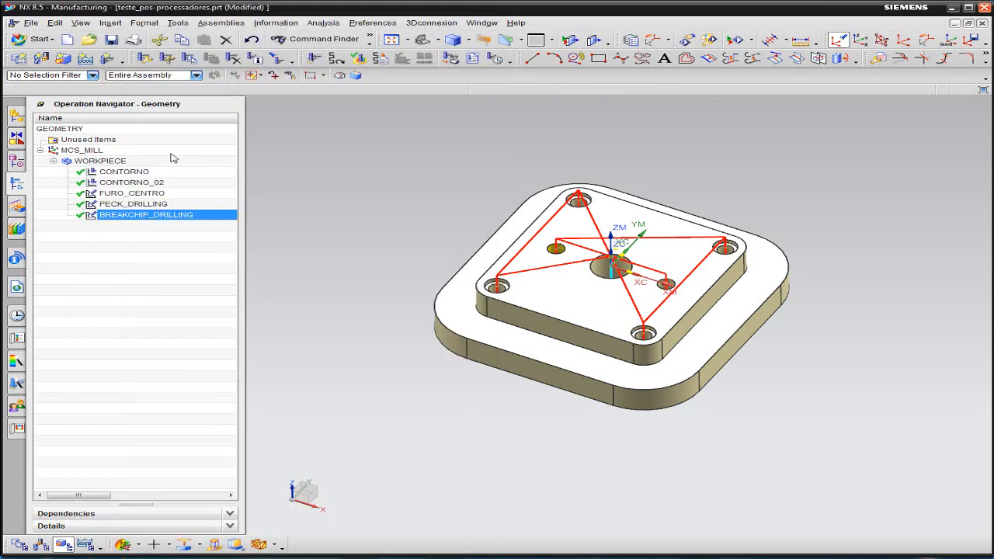
# Step: Select the MCS_MILL coordinate system in NX and compare it with the G1 code ending the NC program's header line
pyautogui.click(91, 151)
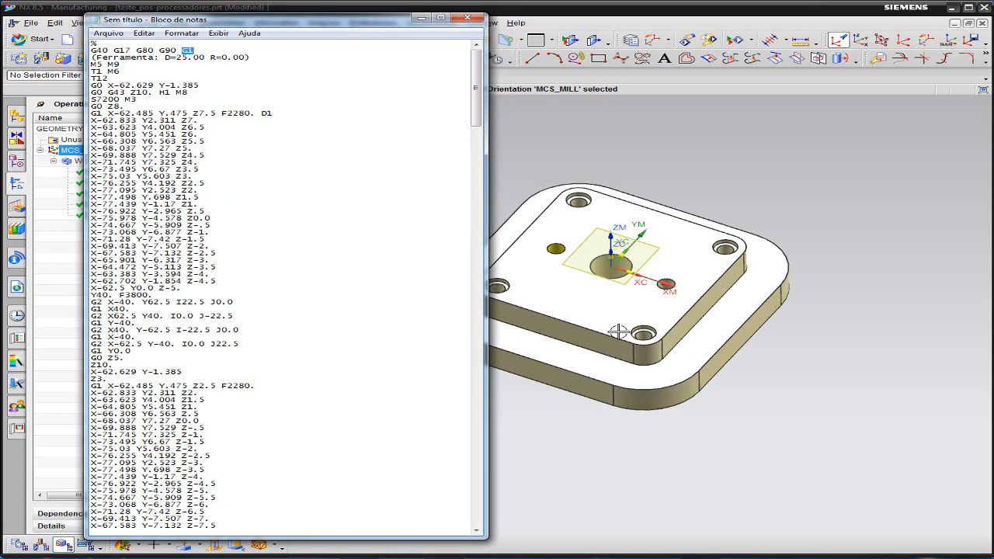
pyautogui.click(216, 51)
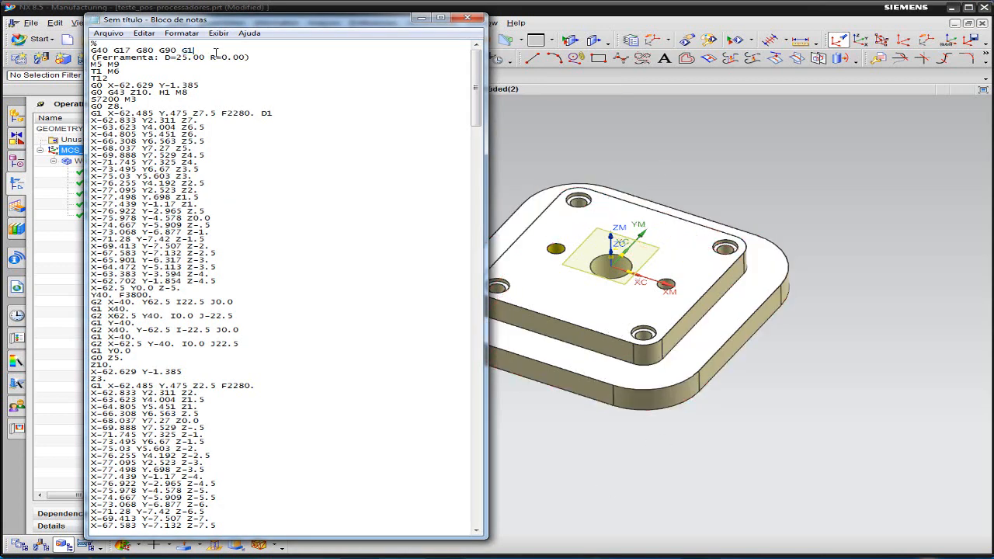
pyautogui.moveTo(182, 50); pyautogui.dragTo(192, 50)
pyautogui.click(195, 52)
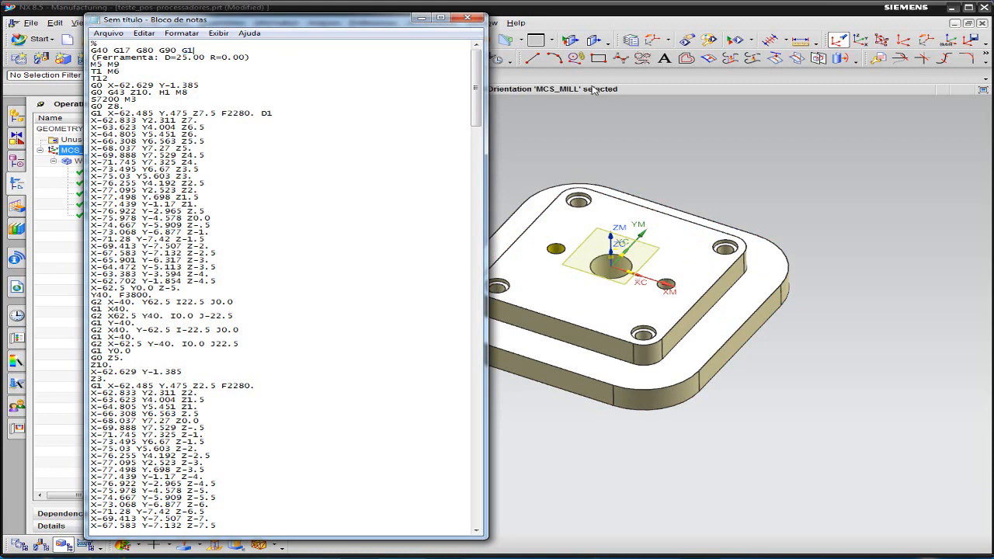
pyautogui.click(654, 89)
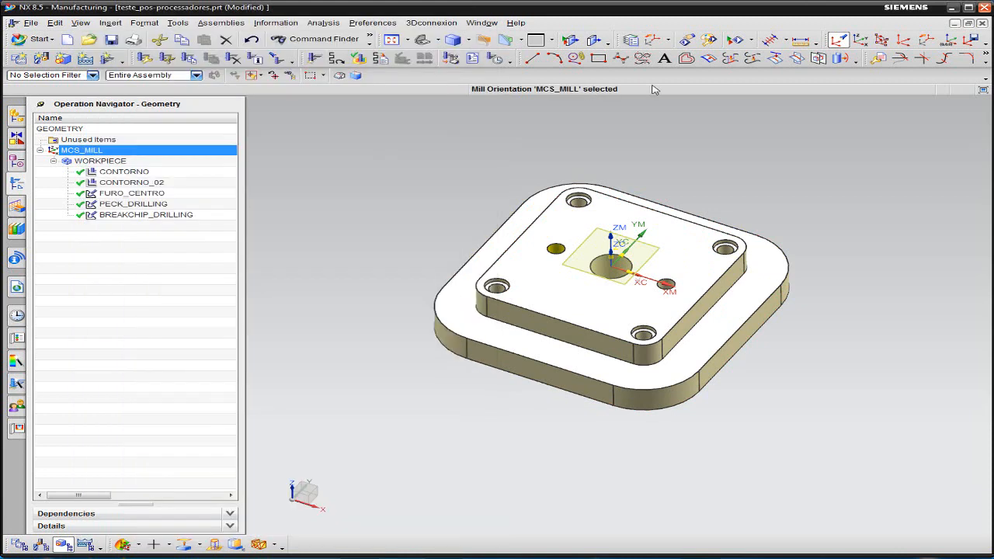
# Step: Set the fixture offset in the MCS_MILL machine coordinate system details to 54
pyautogui.doubleClick(70, 150)
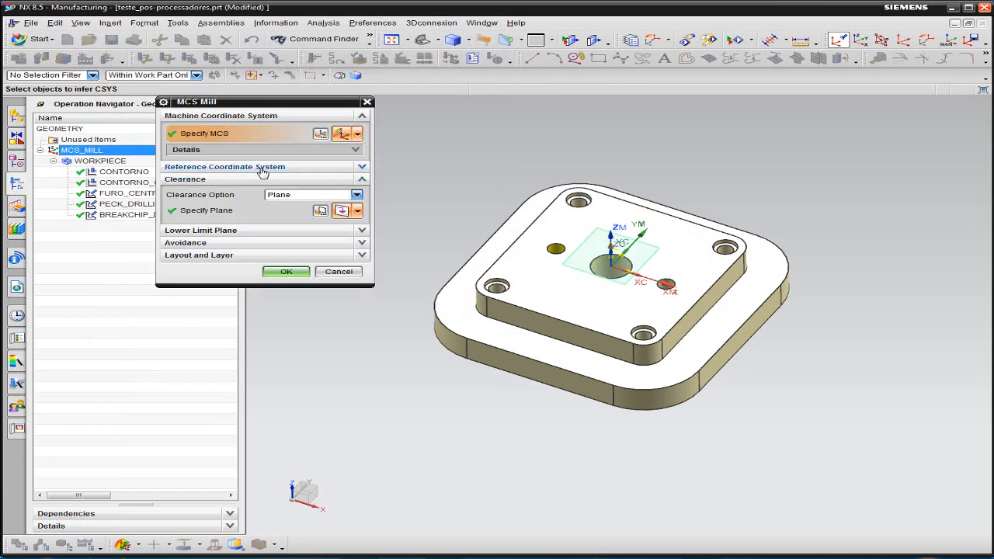
pyautogui.click(185, 150)
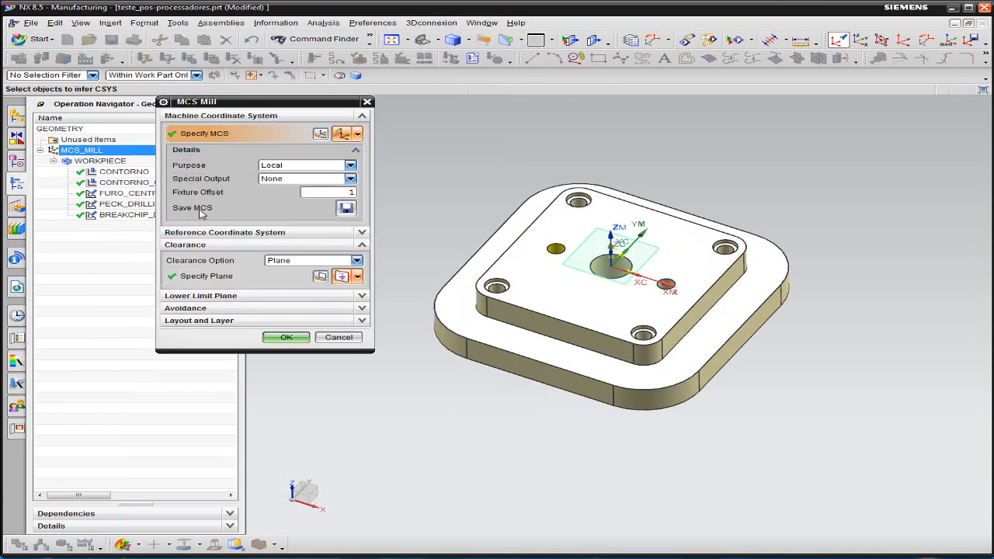
pyautogui.doubleClick(337, 192)
pyautogui.moveTo(302, 118); pyautogui.dragTo(430, 163)
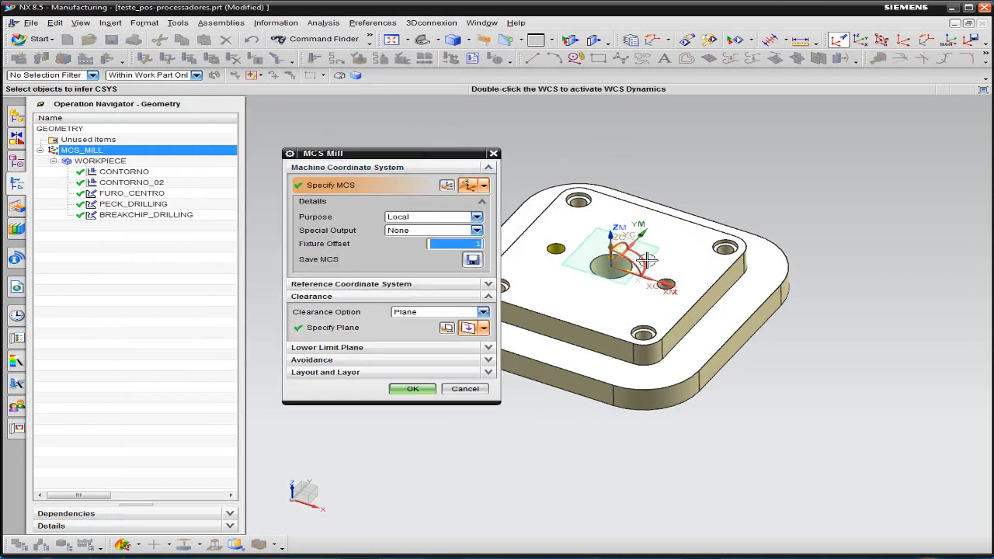
pyautogui.moveTo(413, 154); pyautogui.dragTo(367, 154)
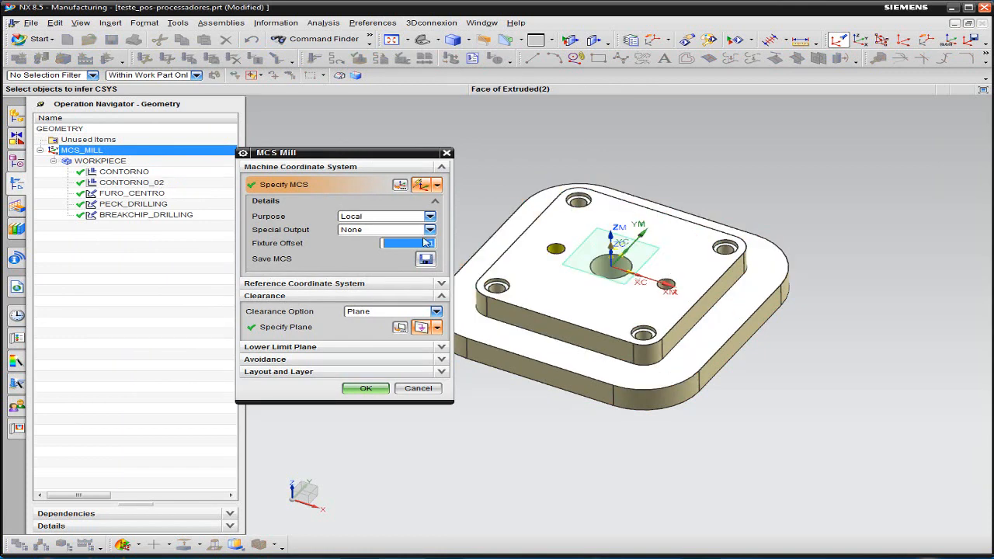
pyautogui.write('54')
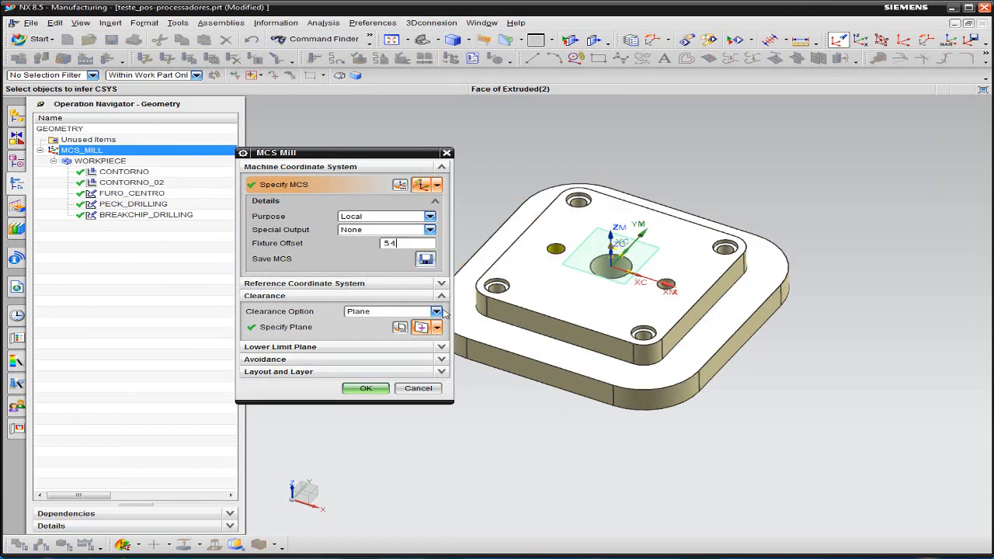
pyautogui.click(366, 387)
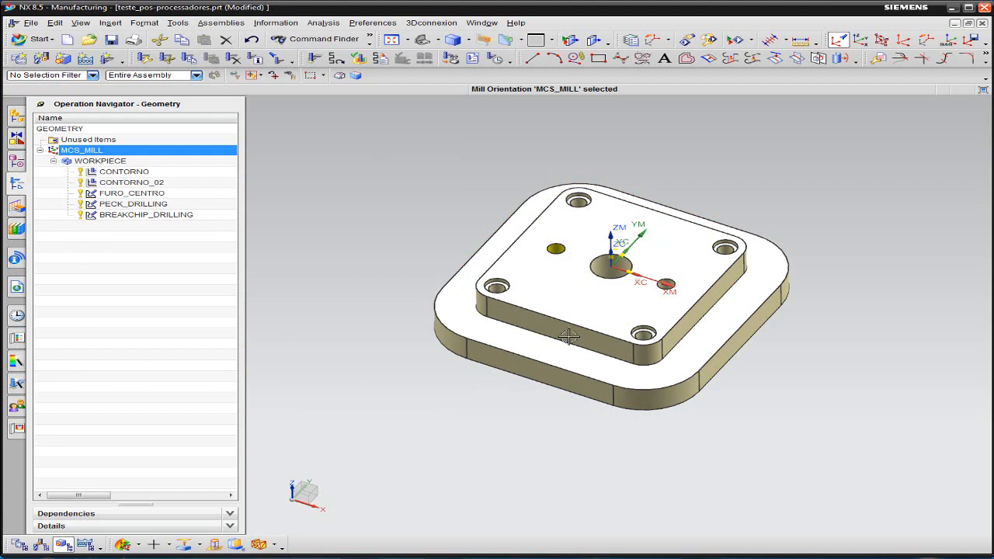
# Step: Inspect the part's underside and recheck the MCS_MILL fixture offset, leaving the settings as they are
pyautogui.moveTo(568, 336); pyautogui.dragTo(659, 250, button='middle')
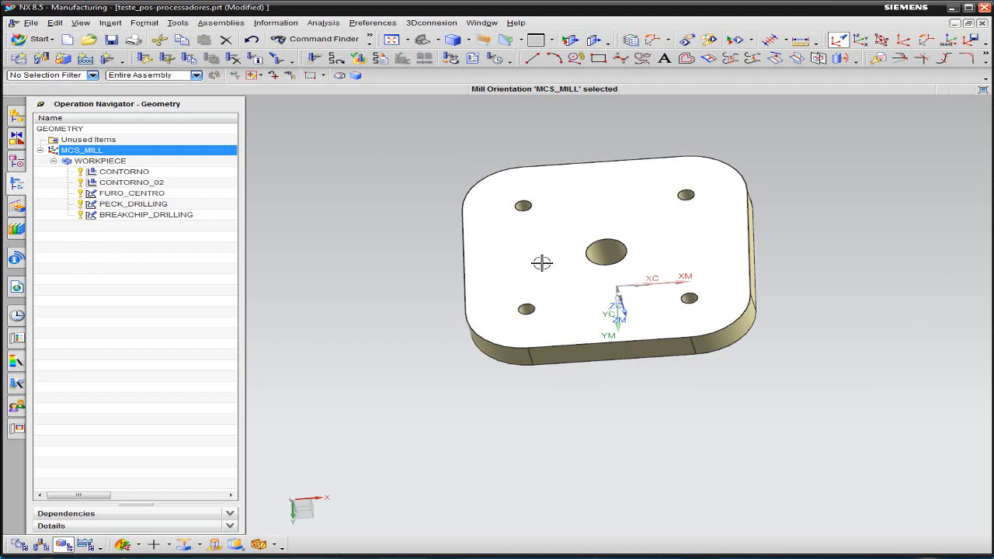
pyautogui.doubleClick(81, 150)
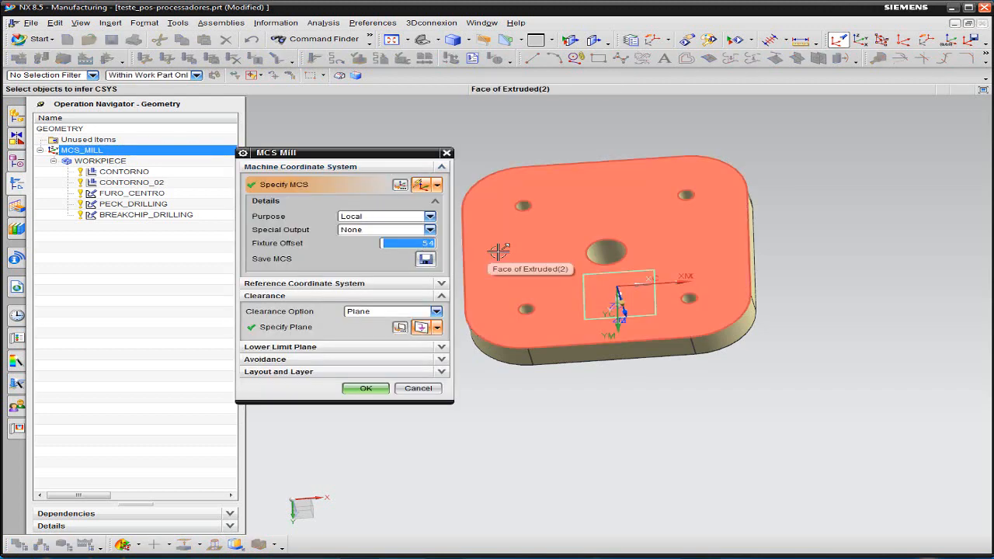
pyautogui.click(406, 387)
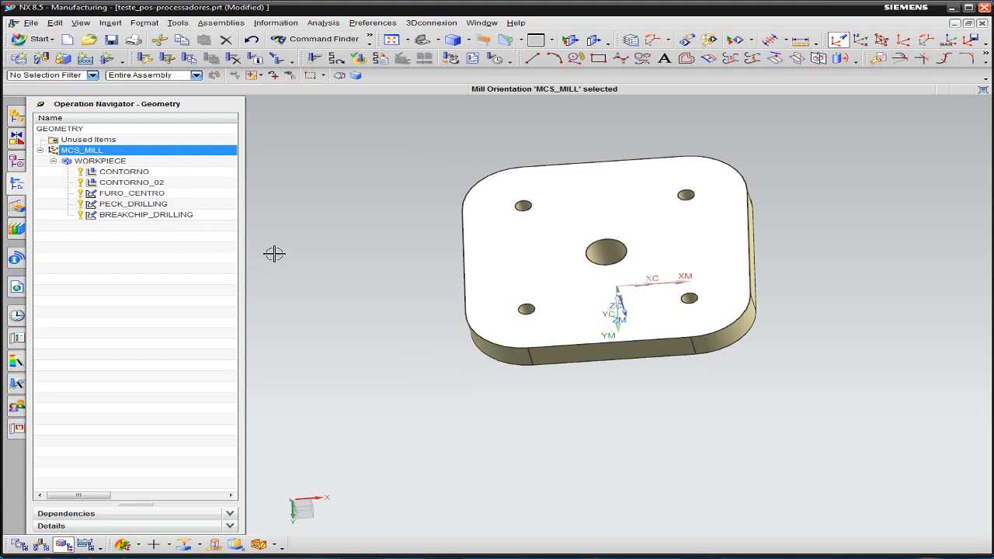
# Step: Re-examine the header's G1 code and the tool comment line in the NC program, then show the part in trimetric view
pyautogui.click(885, 557)
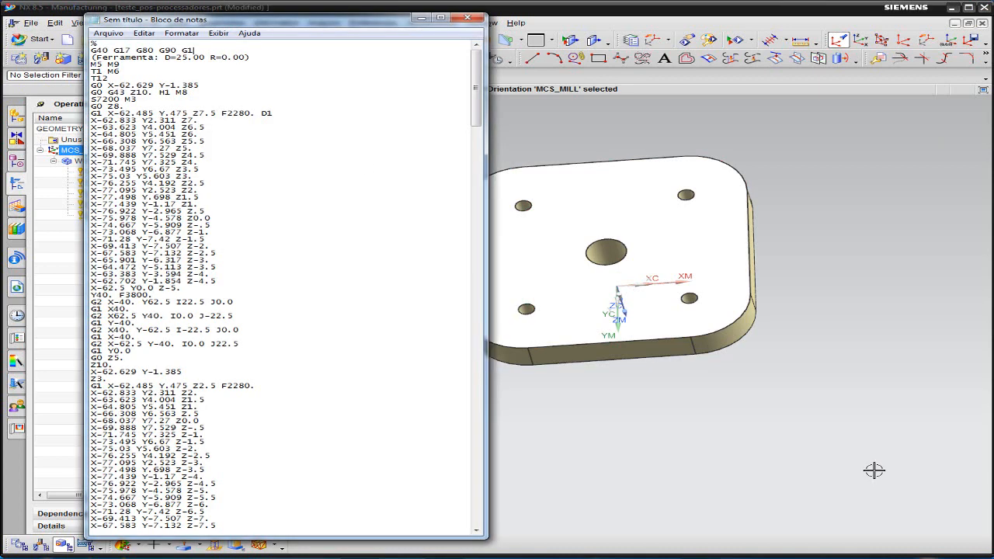
pyautogui.moveTo(194, 49); pyautogui.dragTo(183, 49)
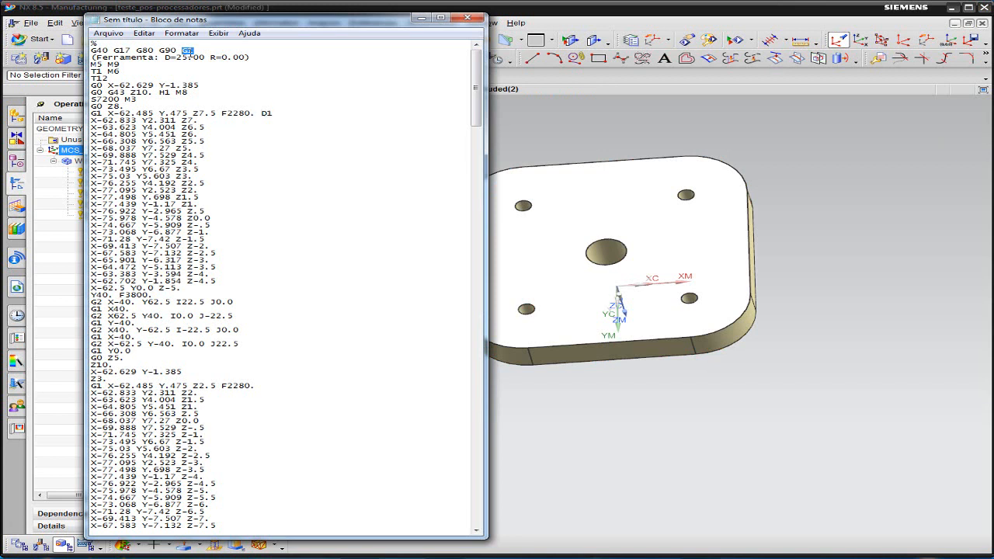
pyautogui.click(197, 52)
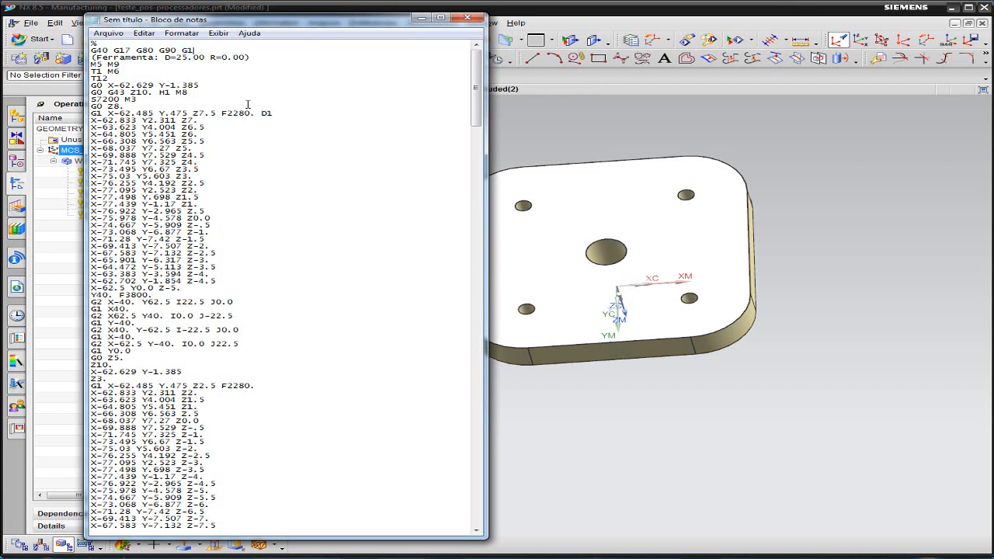
pyautogui.click(251, 56)
pyautogui.click(610, 116)
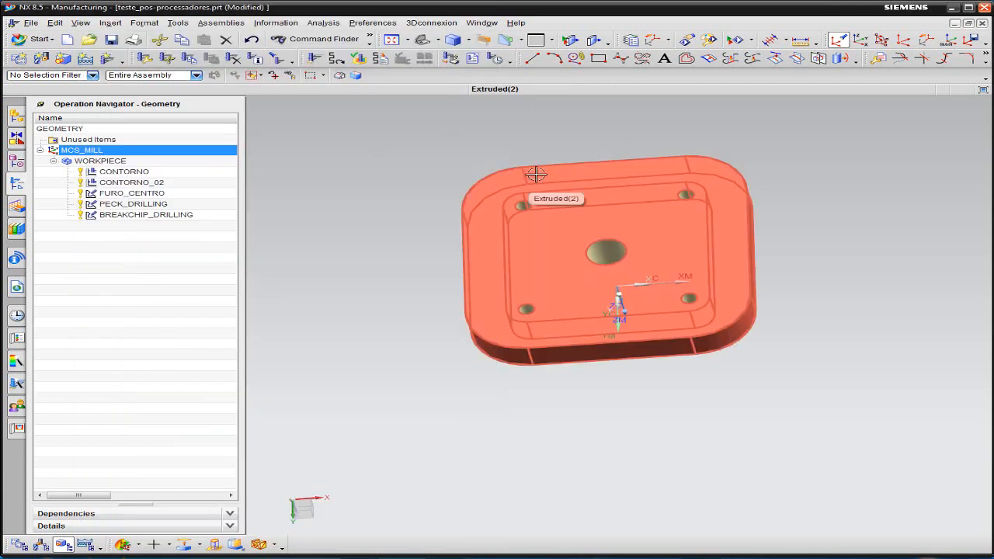
pyautogui.press('End')
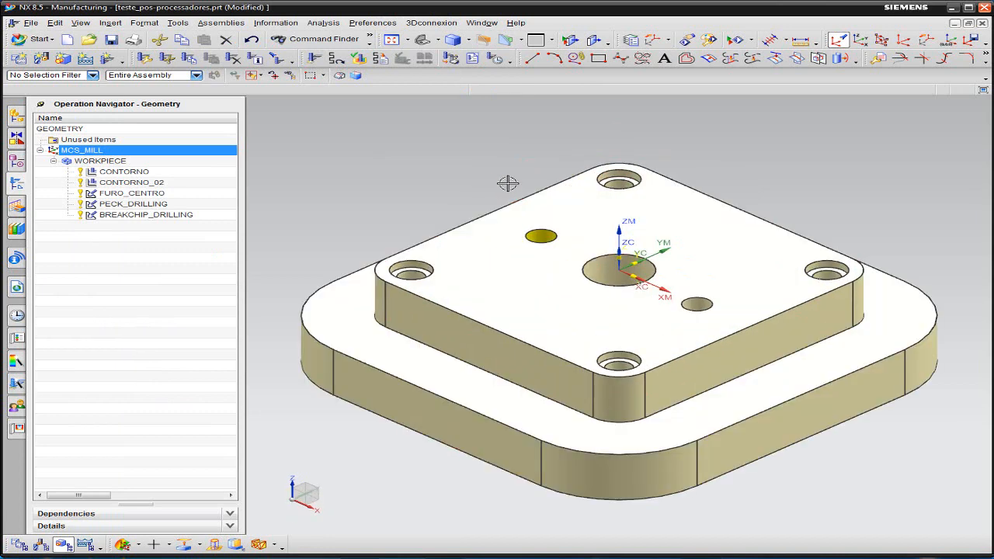
pyautogui.press('Home')
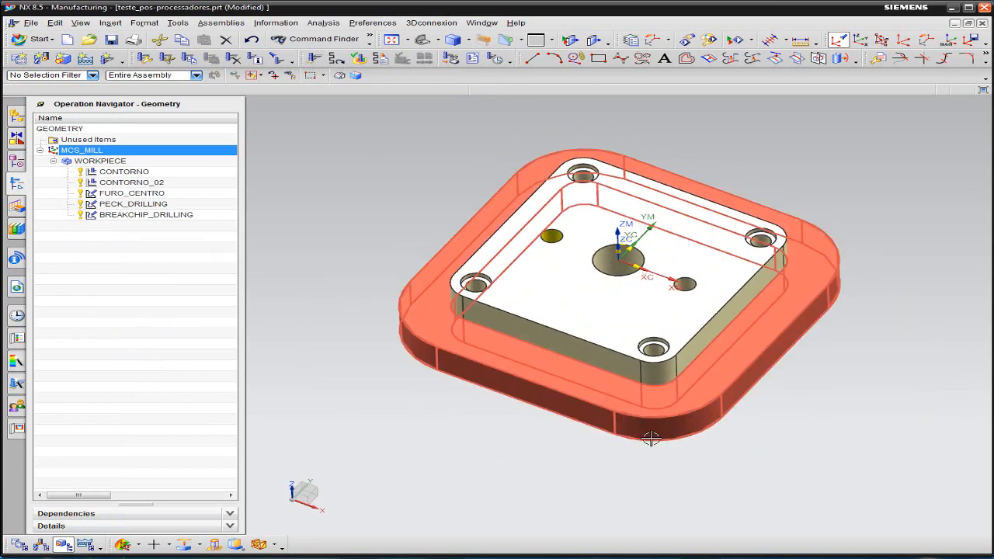
# Step: Switch to NX/Post Builder and start a new 3-axis mill post named HartFord with millimetre output
pyautogui.hotkey('alt', 'Tab')
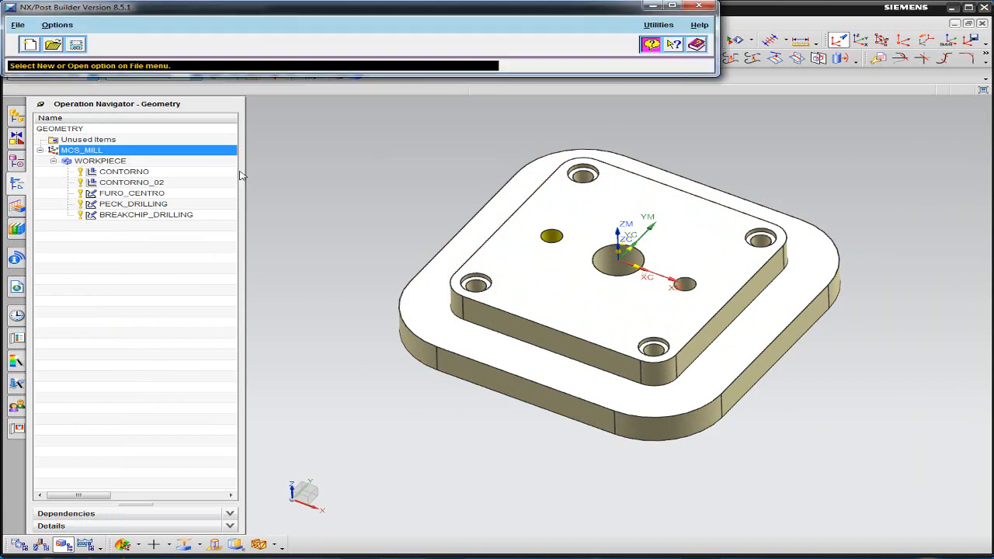
pyautogui.click(29, 47)
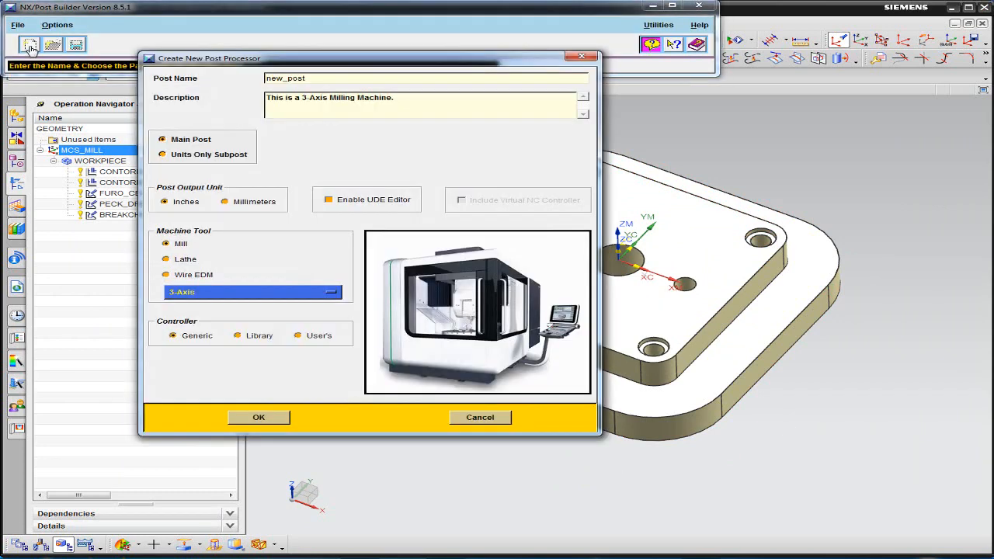
pyautogui.moveTo(351, 81); pyautogui.dragTo(173, 91)
pyautogui.write('Hartford')
pyautogui.click(225, 202)
# Step: Compare the Library, User's and Generic controller sources, including the library's FANUC and HEIDENHAIN entries
pyautogui.click(238, 336)
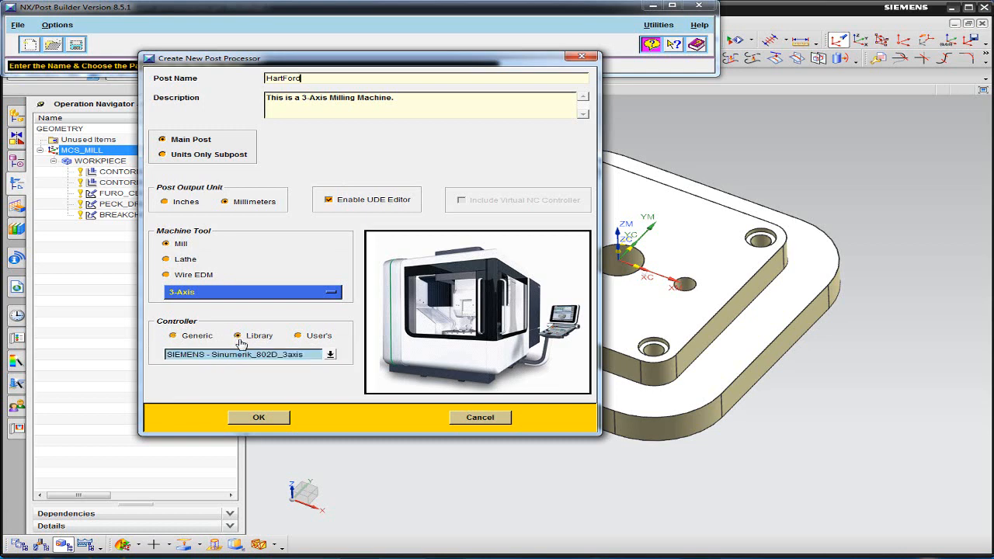
pyautogui.click(300, 337)
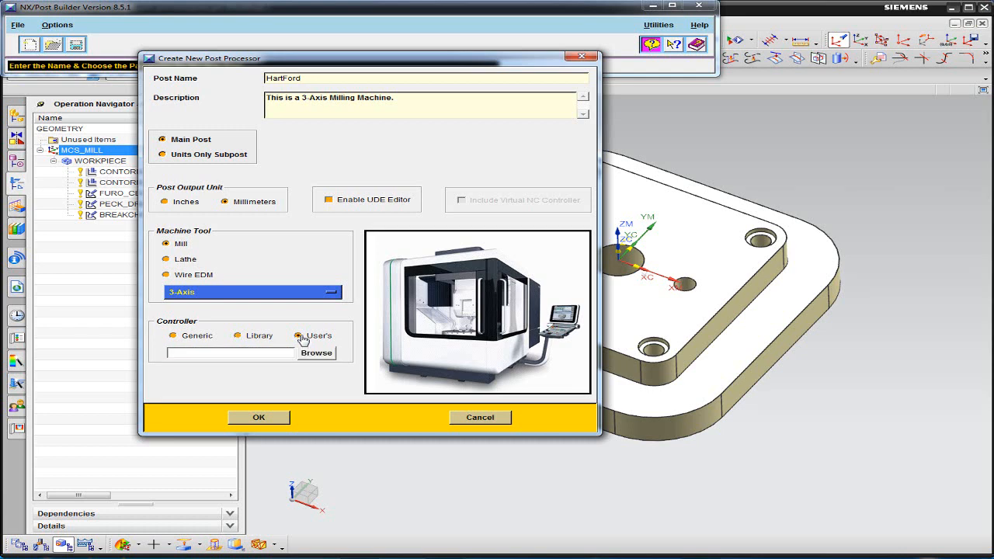
pyautogui.click(173, 337)
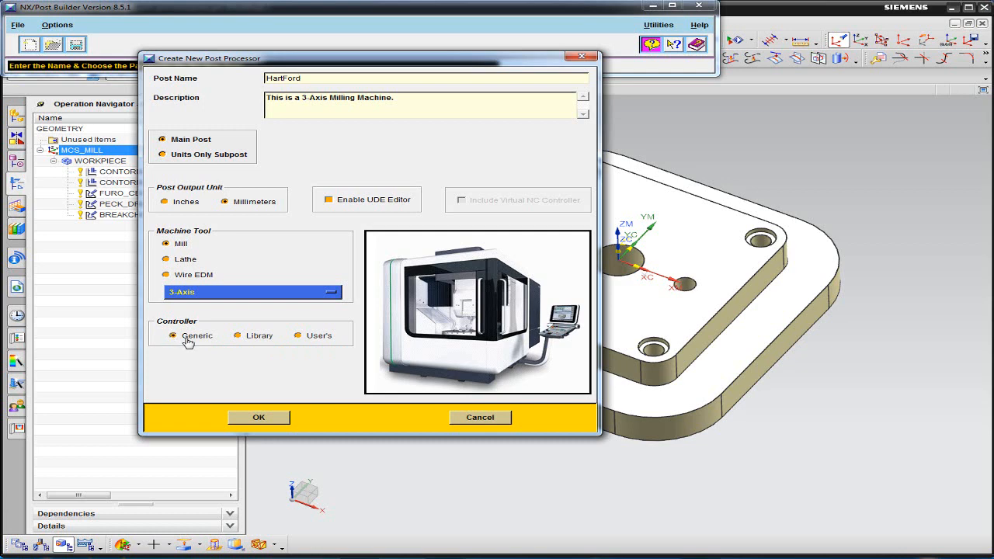
pyautogui.click(242, 339)
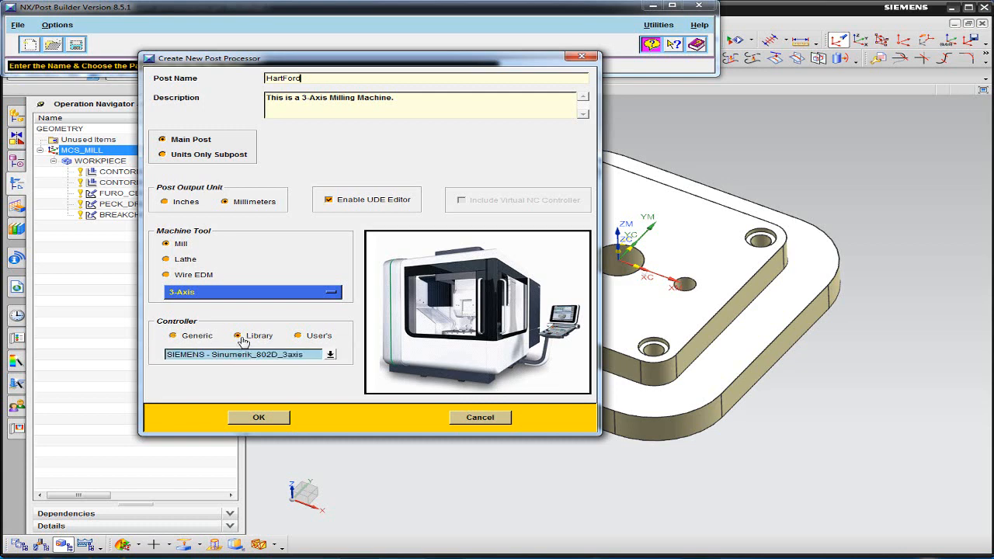
pyautogui.click(330, 355)
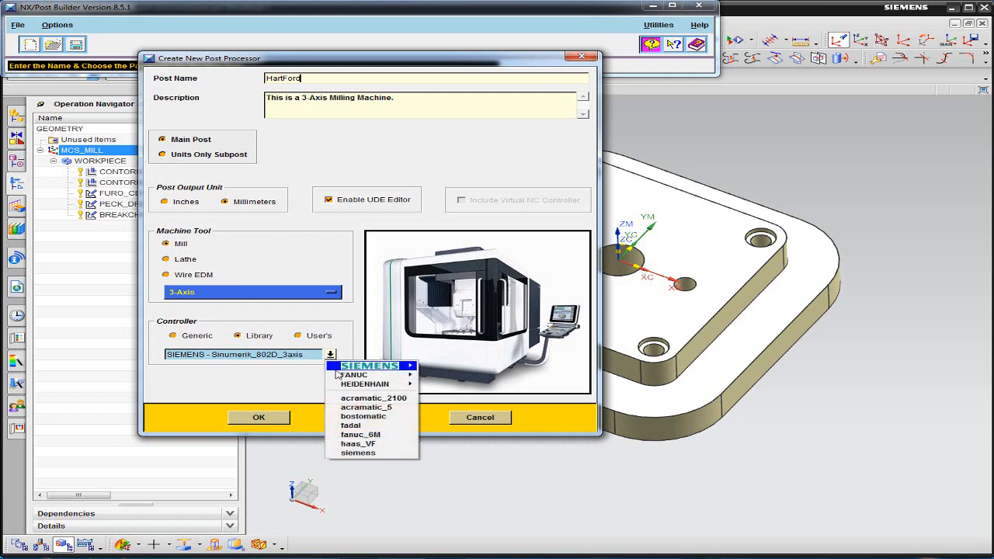
pyautogui.moveTo(353, 375)
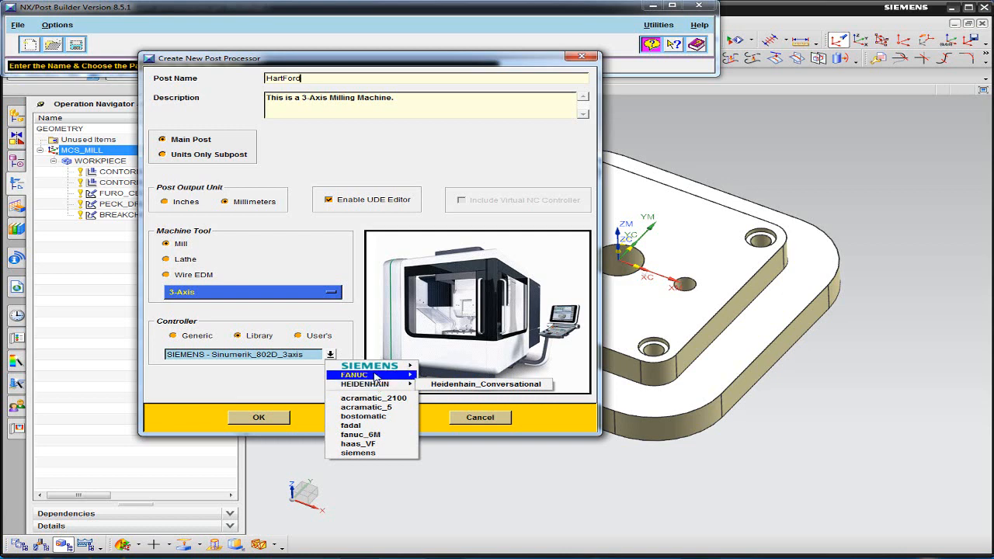
pyautogui.moveTo(383, 378)
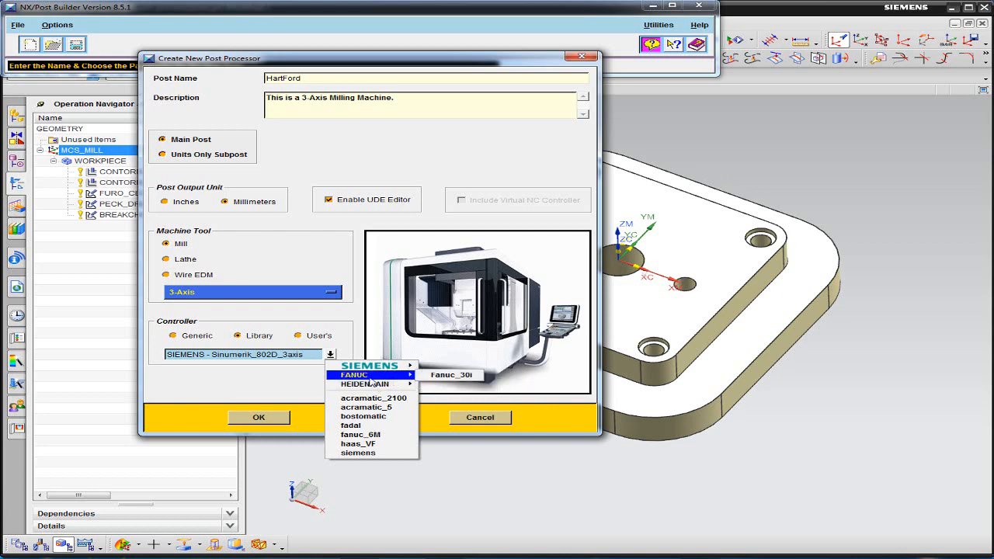
pyautogui.moveTo(356, 386)
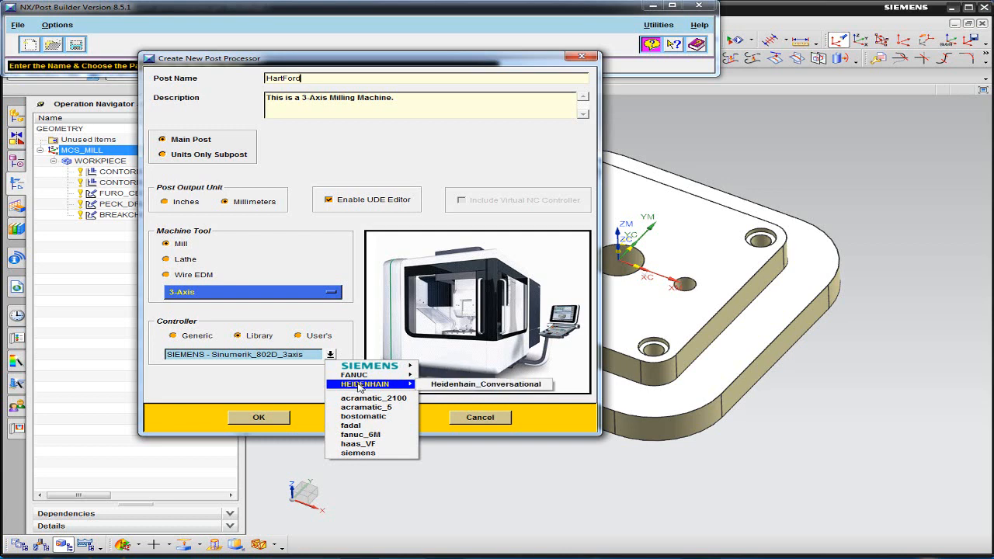
# Step: Create the HartFord post with the Generic controller and enlarge its editing window
pyautogui.click(180, 337)
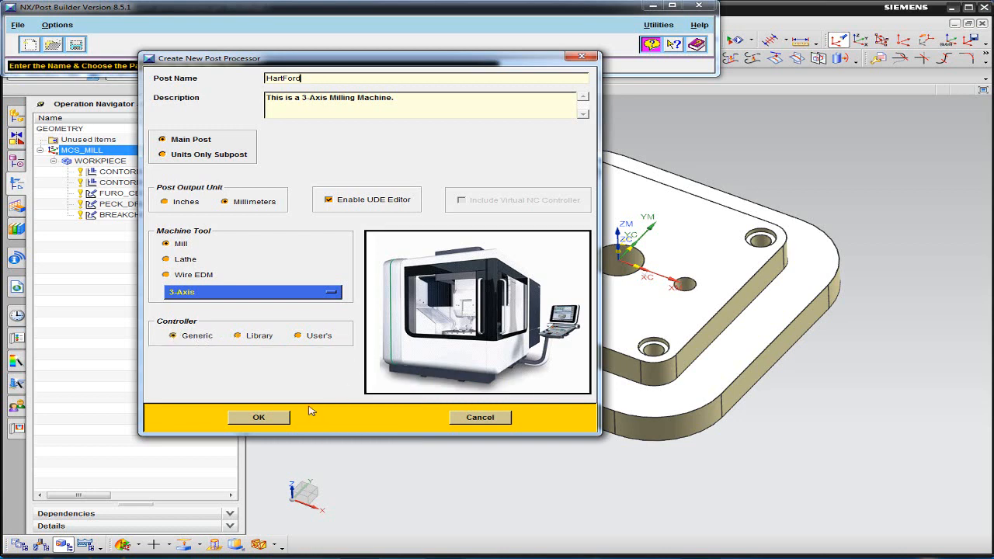
pyautogui.click(259, 417)
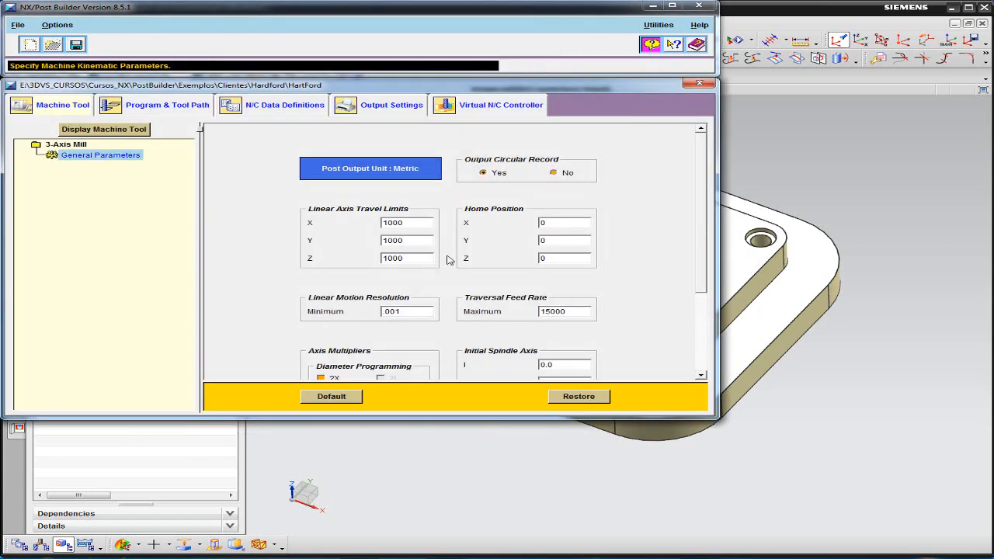
pyautogui.moveTo(714, 416); pyautogui.dragTo(980, 541)
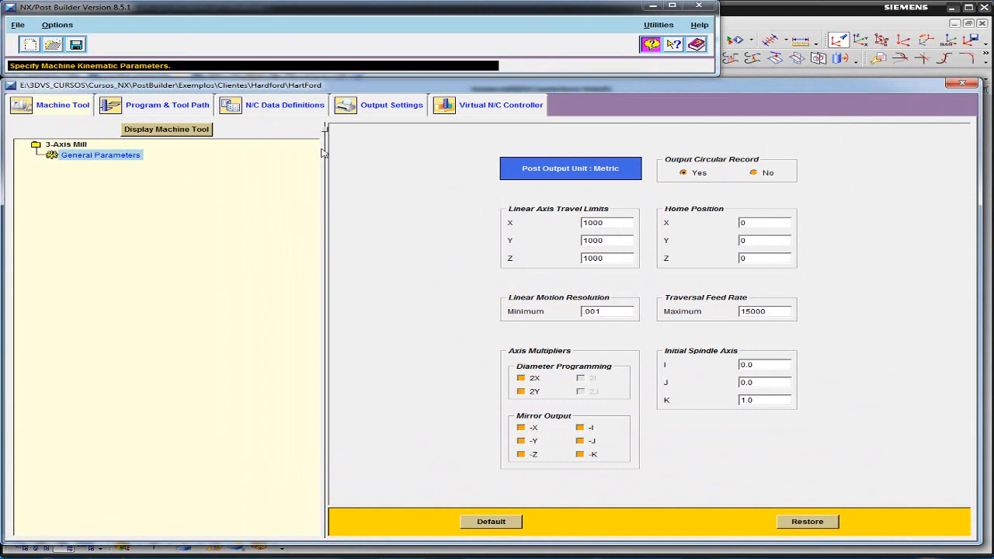
# Step: Save the post as HartFord.pui in a new folder named HartFord inside the Exemplos folder
pyautogui.click(17, 25)
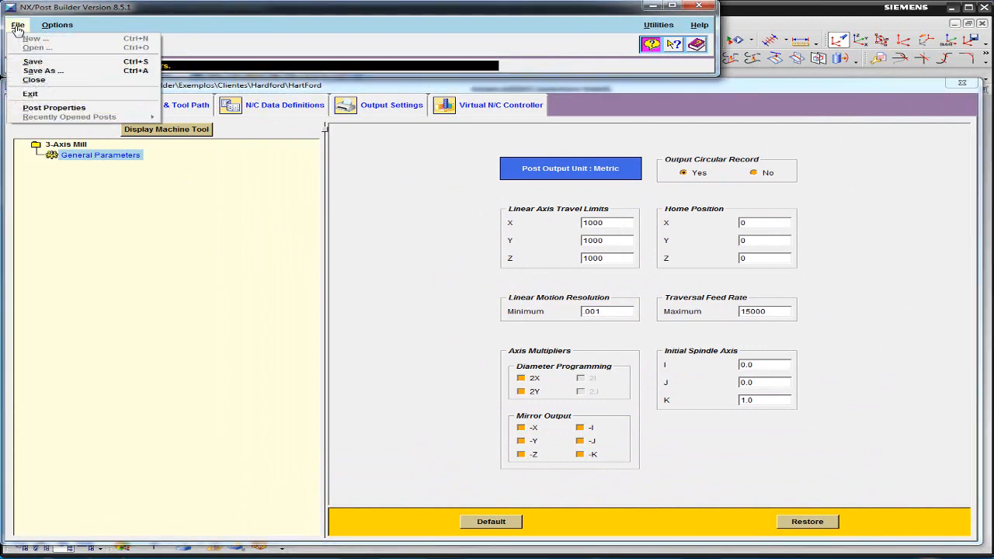
pyautogui.click(40, 70)
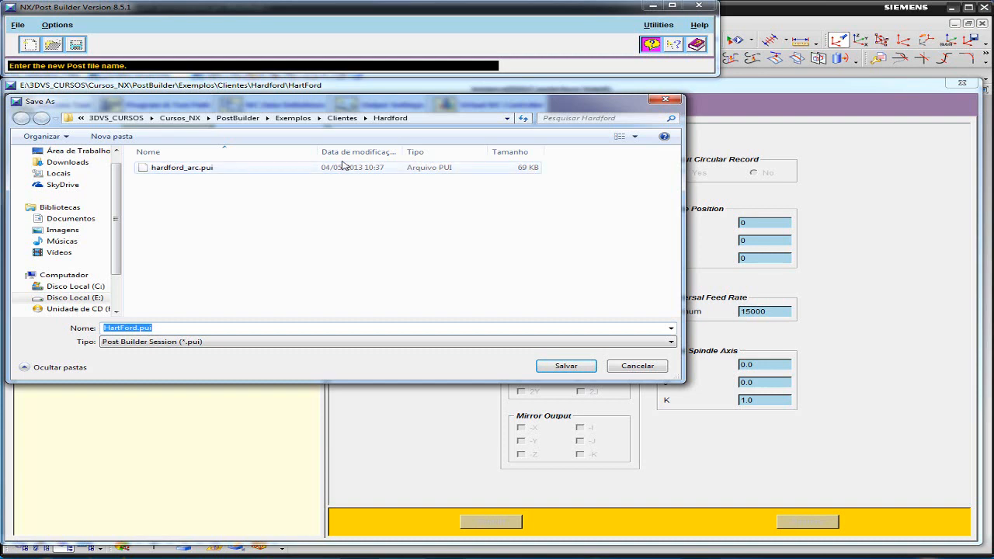
pyautogui.click(293, 118)
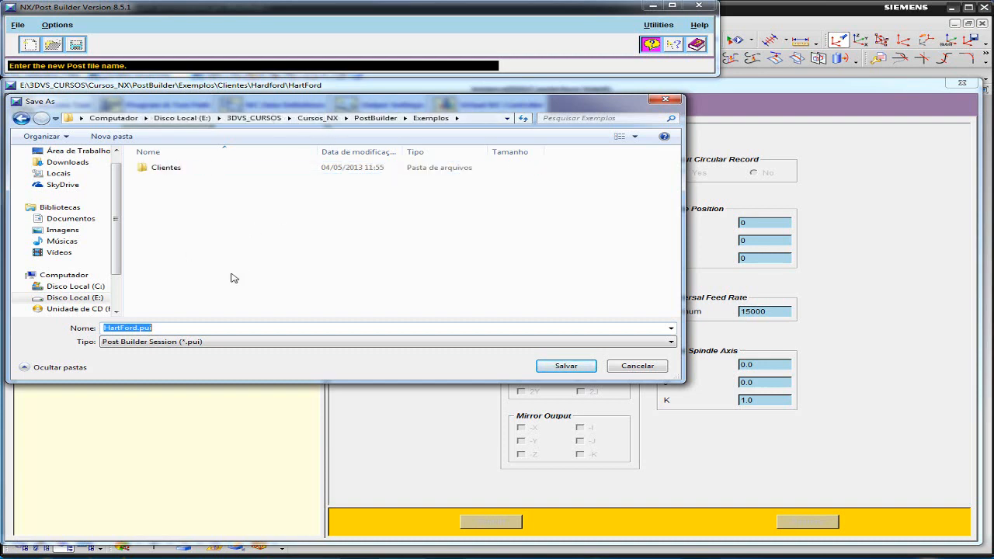
pyautogui.click(116, 137)
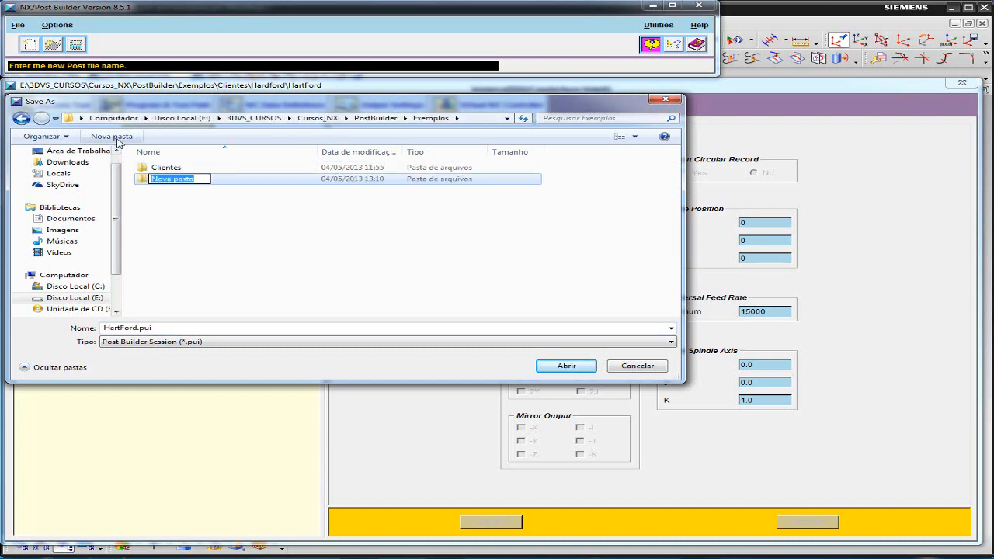
pyautogui.write('HartF')
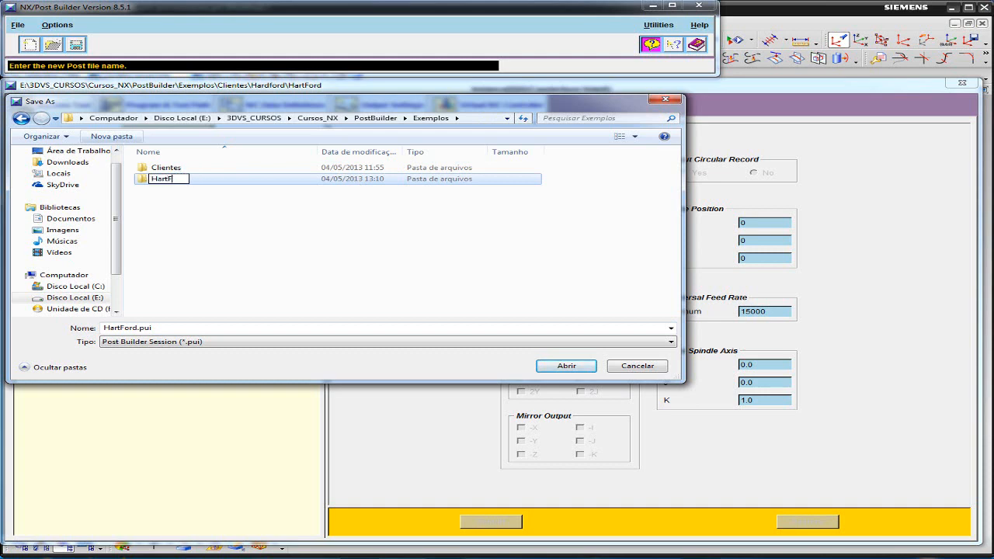
pyautogui.write('ord')
pyautogui.press('Return')
pyautogui.press('Return')
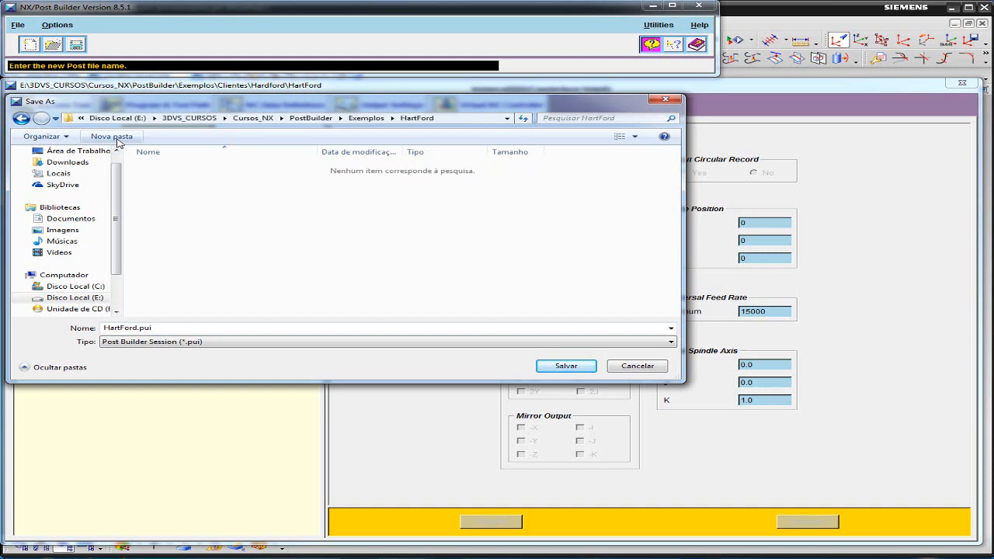
pyautogui.click(566, 366)
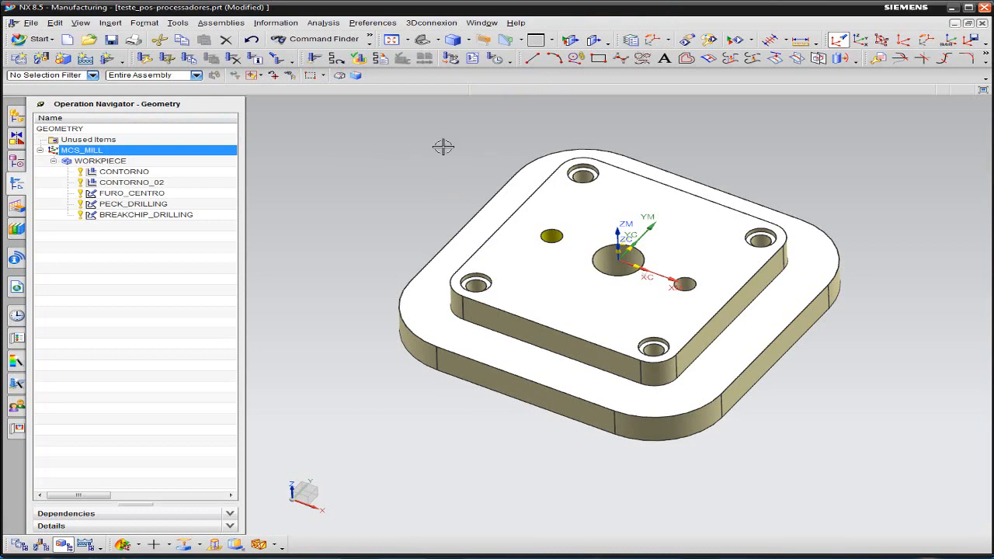
# Step: Switch to NX and postprocess the MCS_MILL group with HartFord.pui loaded from PostBuilder\Exemplos\HartFord, keeping the output listing on
pyautogui.click(452, 60)
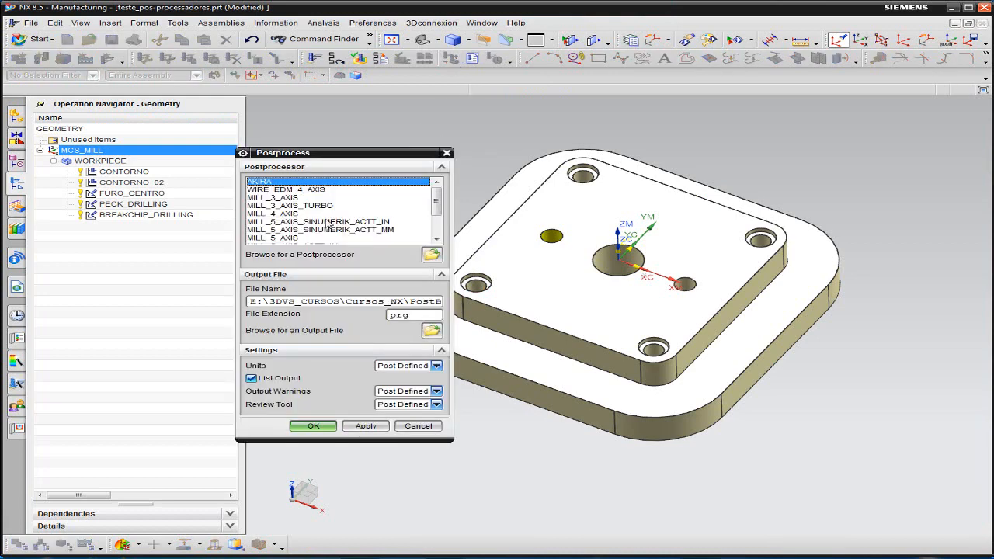
pyautogui.click(431, 254)
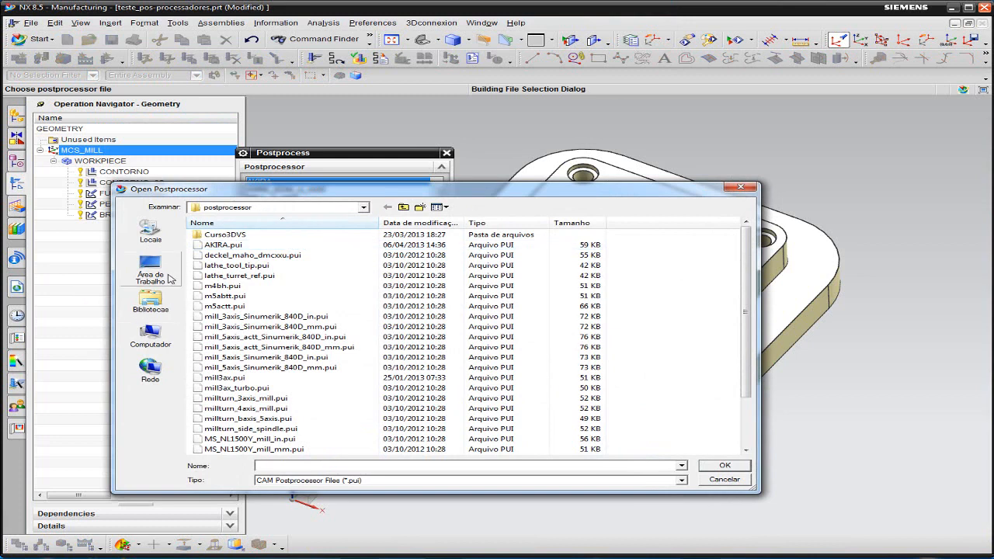
pyautogui.click(150, 335)
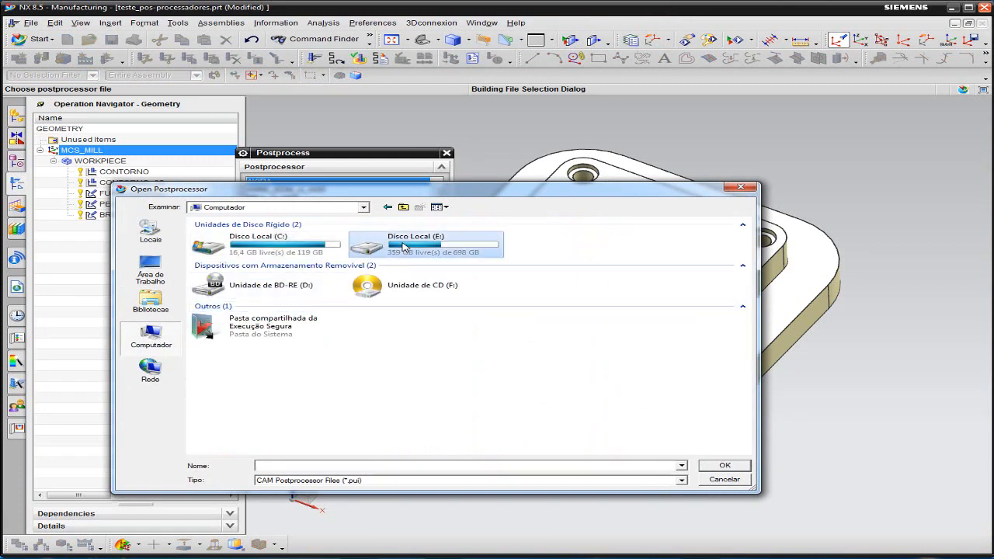
pyautogui.doubleClick(400, 247)
pyautogui.doubleClick(241, 234)
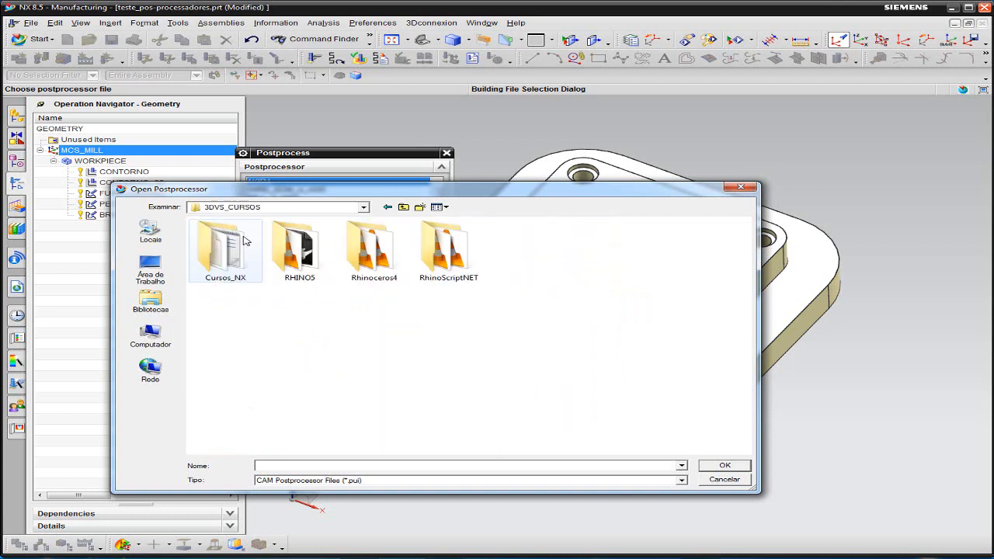
pyautogui.doubleClick(234, 269)
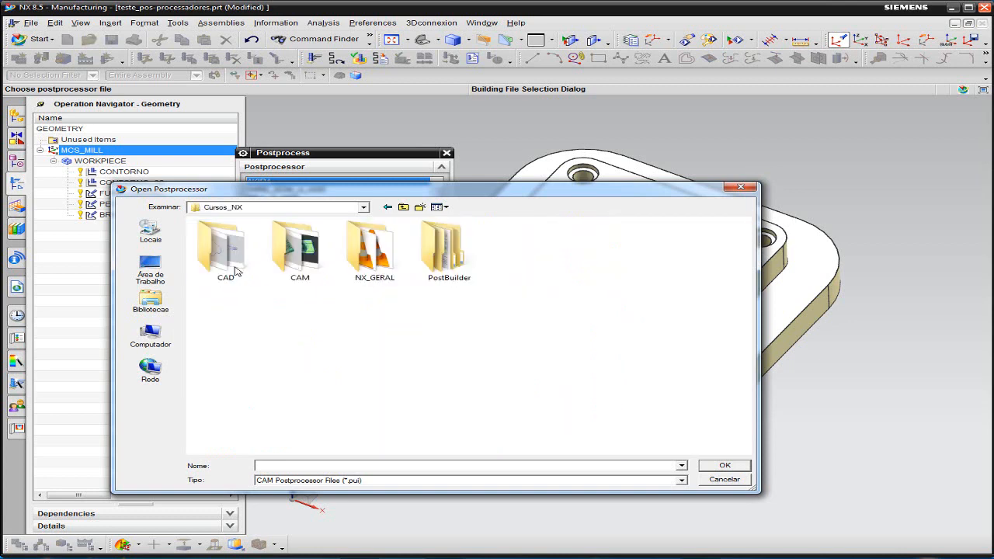
pyautogui.doubleClick(435, 258)
pyautogui.doubleClick(437, 256)
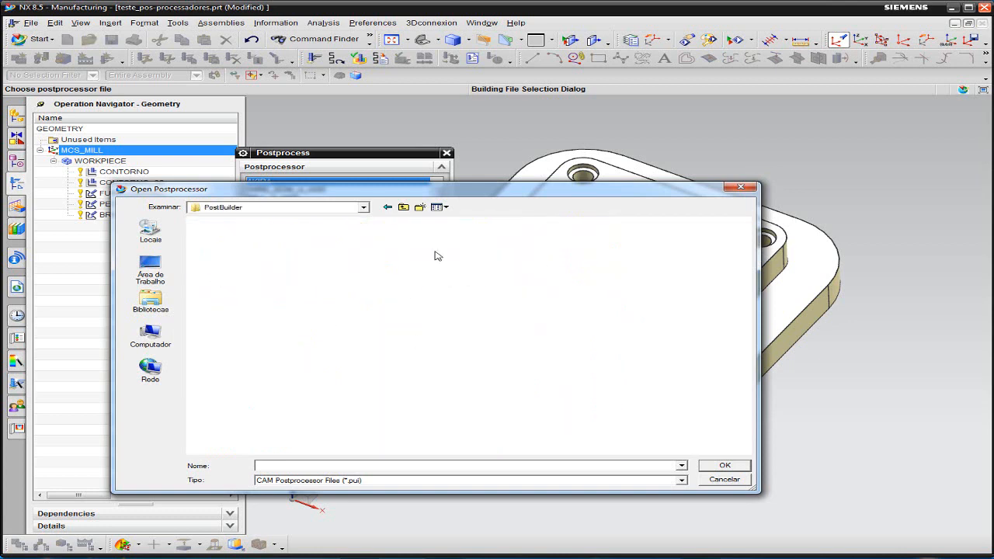
pyautogui.doubleClick(221, 245)
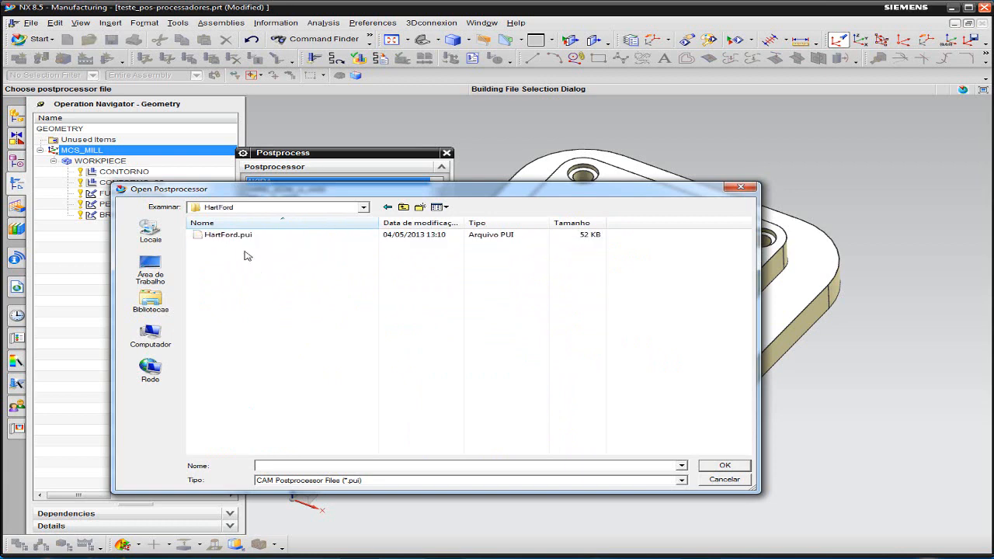
pyautogui.click(233, 236)
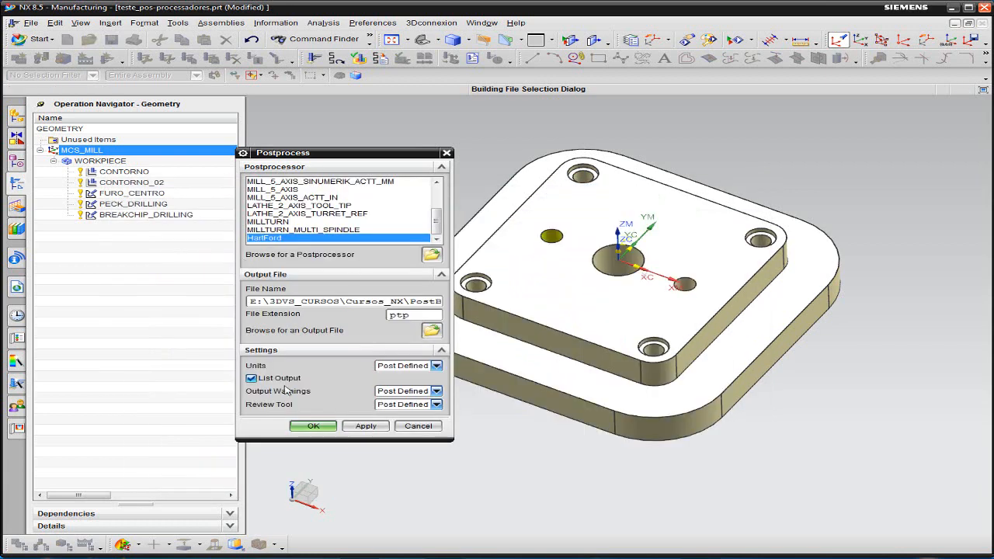
pyautogui.click(312, 425)
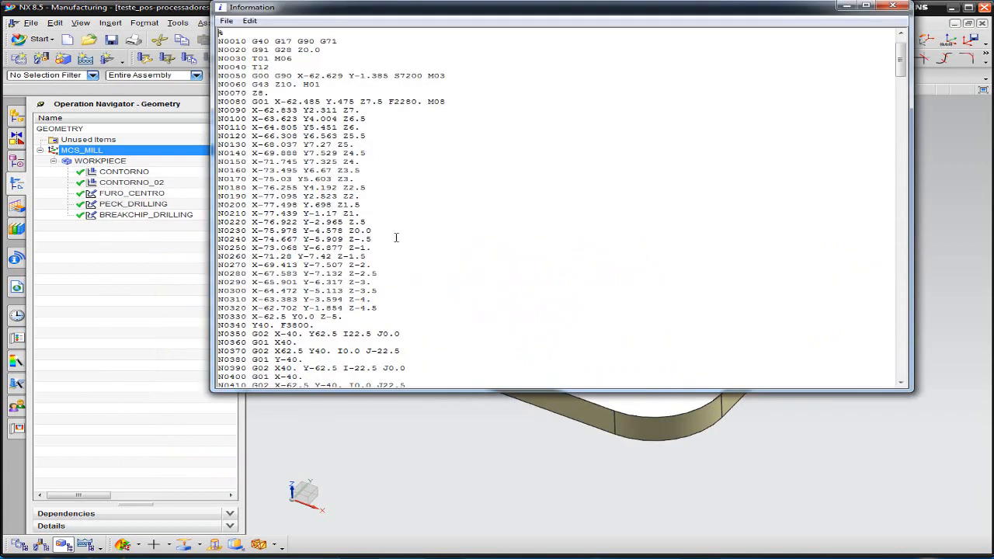
# Step: Place the generated listing beside the reference NC program in Notepad and compare their header lines and code format
pyautogui.moveTo(548, 9); pyautogui.dragTo(484, 49)
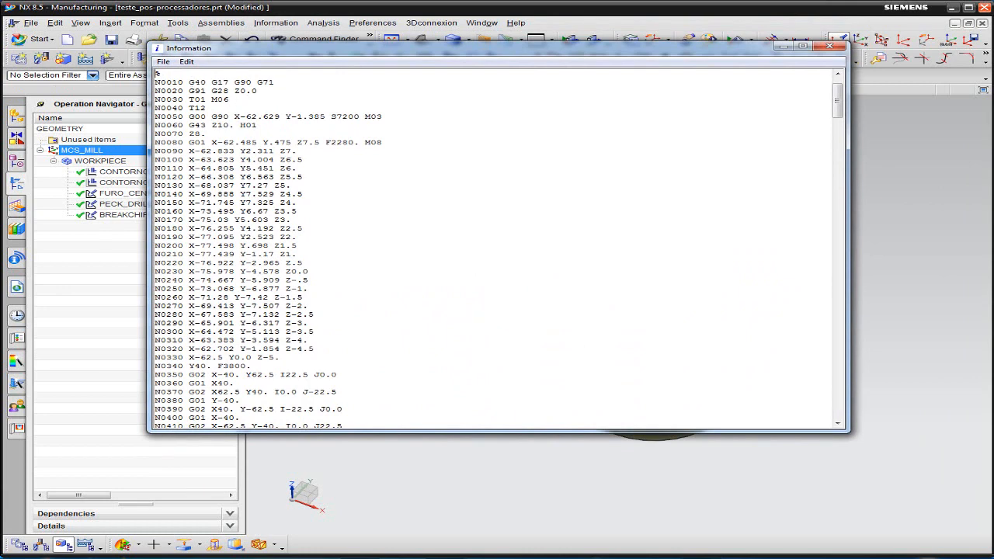
pyautogui.hotkey('alt', 'Tab')
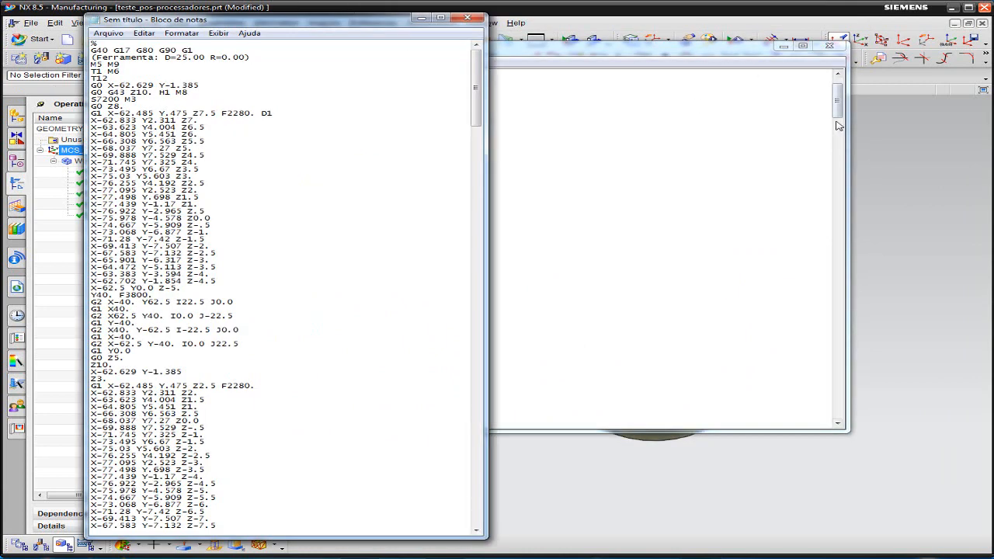
pyautogui.moveTo(848, 139); pyautogui.dragTo(581, 126)
pyautogui.moveTo(471, 50); pyautogui.dragTo(808, 37)
pyautogui.moveTo(826, 418); pyautogui.dragTo(844, 542)
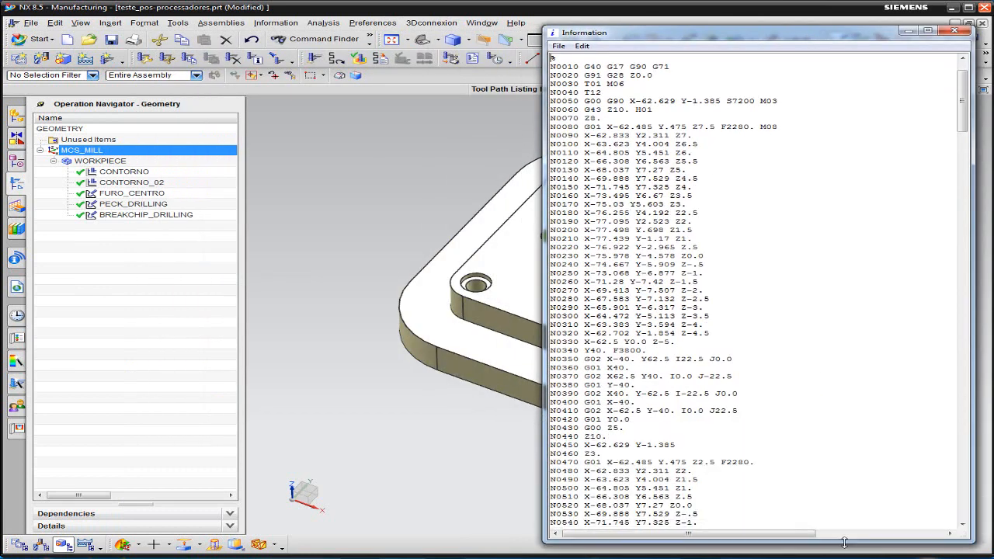
pyautogui.hotkey('alt', 'Tab')
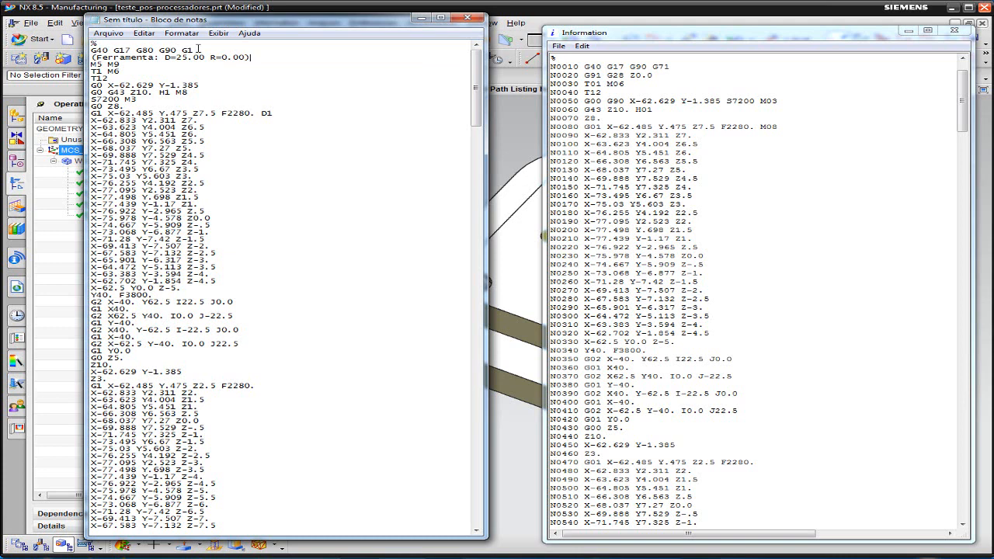
pyautogui.click(692, 99)
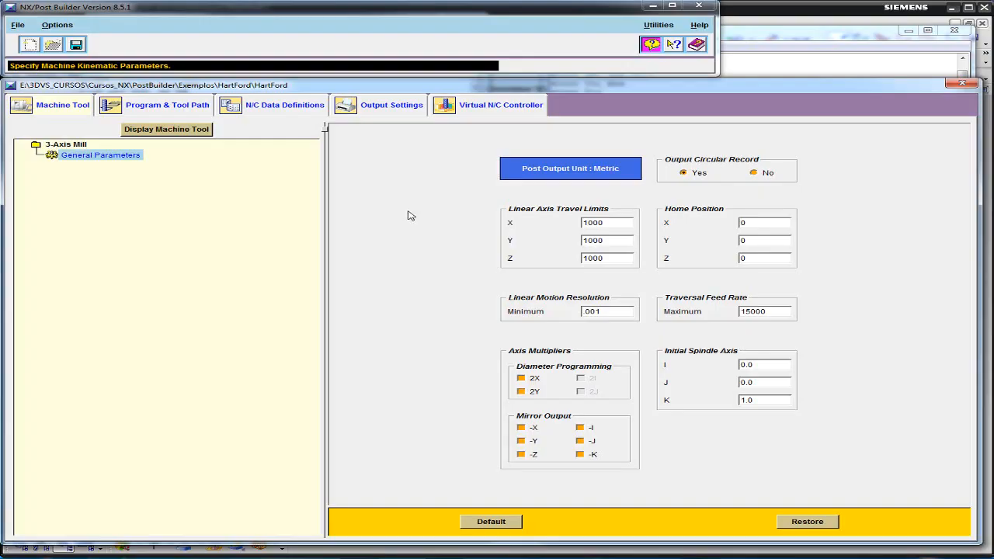
# Step: In the HartFord post's Program Start Sequence, delete MOM_set_seq_on and remove G71 from the G40 G17 G90 G71 block
pyautogui.click(156, 109)
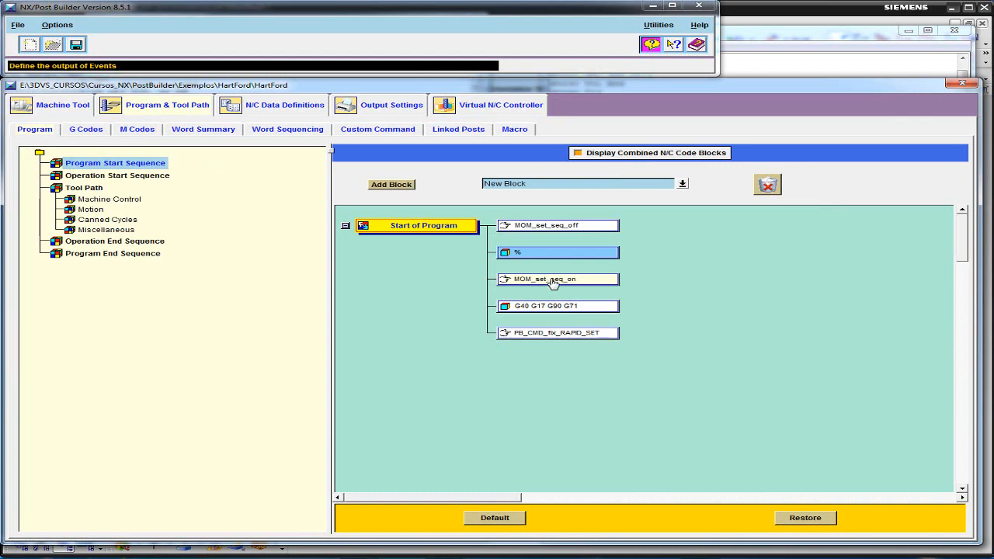
pyautogui.moveTo(548, 284); pyautogui.dragTo(773, 202)
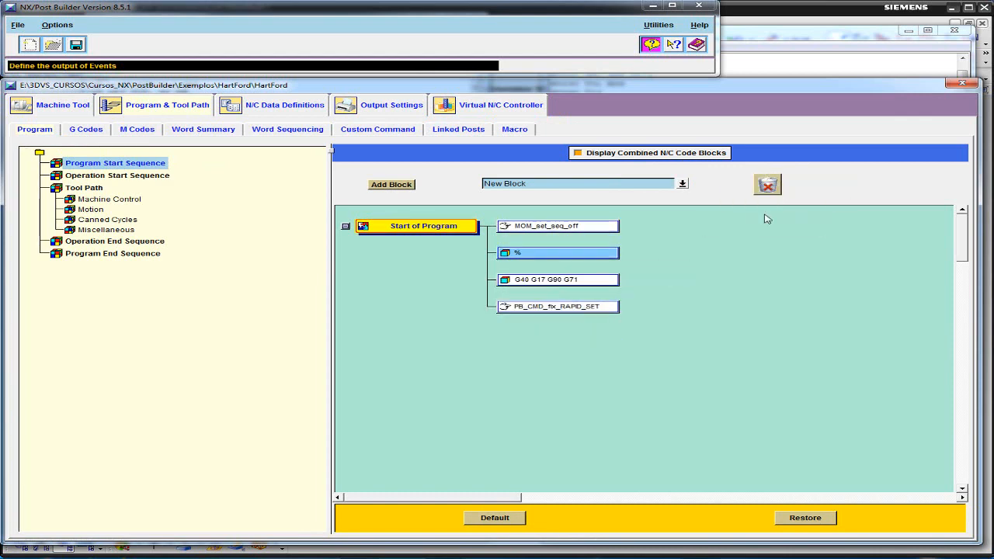
pyautogui.rightClick(542, 281)
pyautogui.click(560, 286)
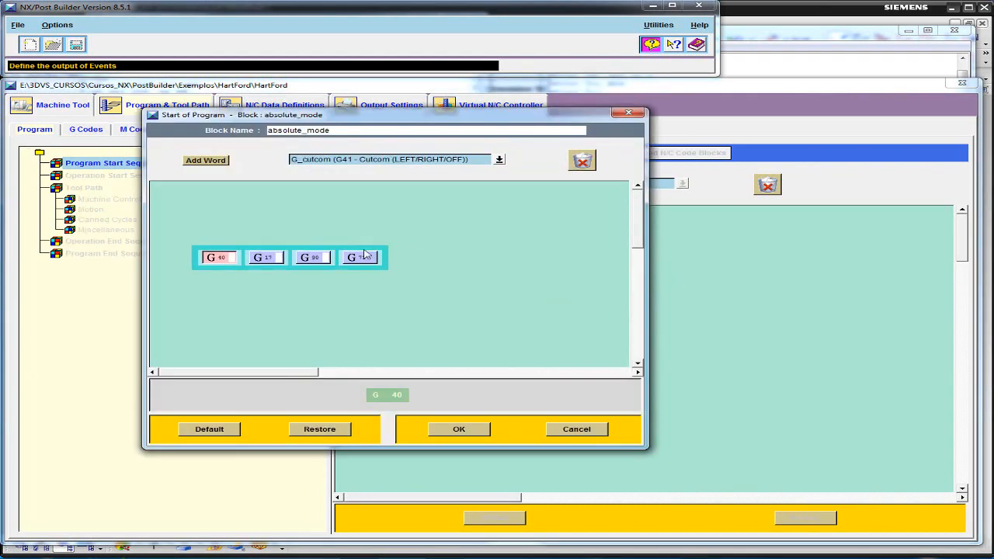
pyautogui.moveTo(360, 257); pyautogui.dragTo(596, 173)
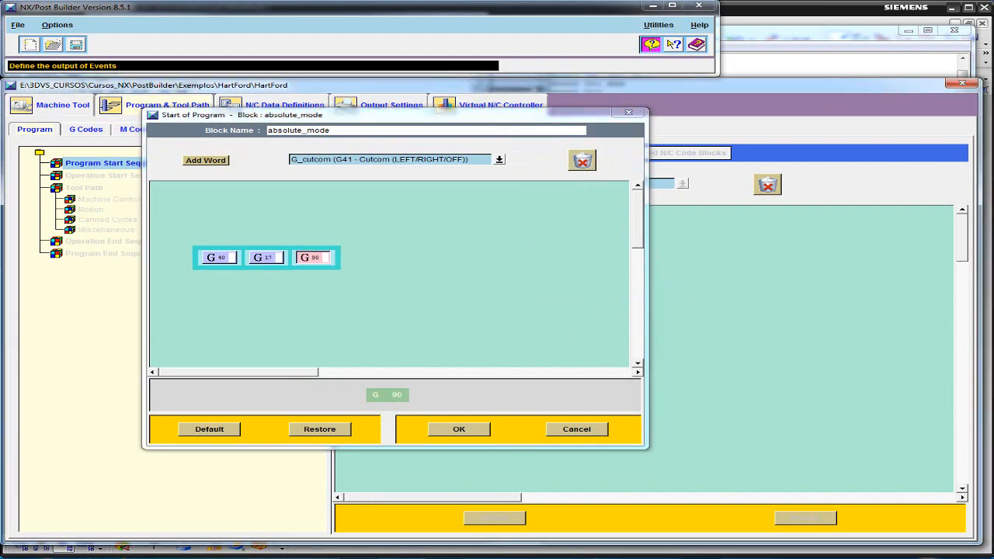
# Step: Check the reference program's header, then insert G80 - Cycle Off between G17 and G90 in the absolute_mode block and accept it
pyautogui.hotkey('alt', 'Tab')
pyautogui.moveTo(354, 19); pyautogui.dragTo(798, 18)
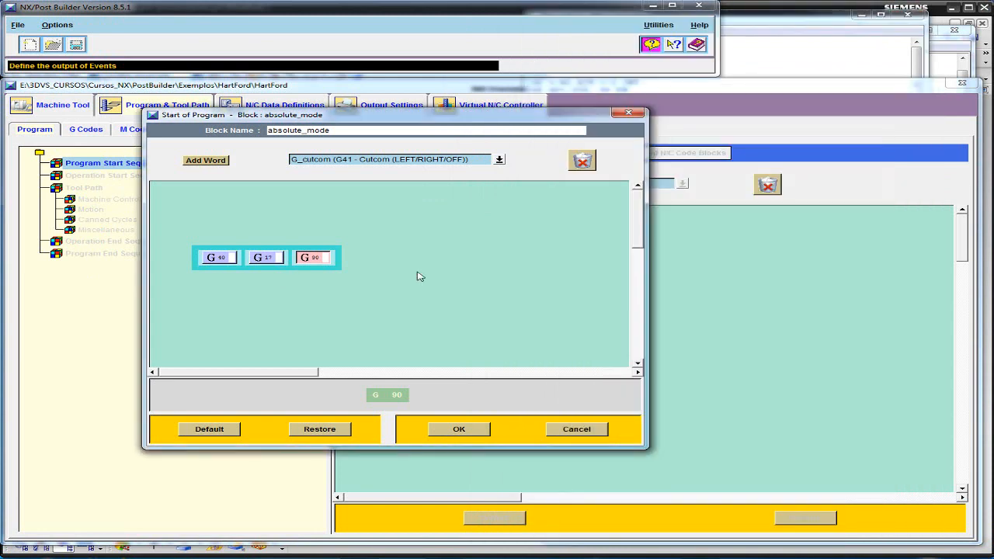
pyautogui.click(299, 309)
pyautogui.click(499, 159)
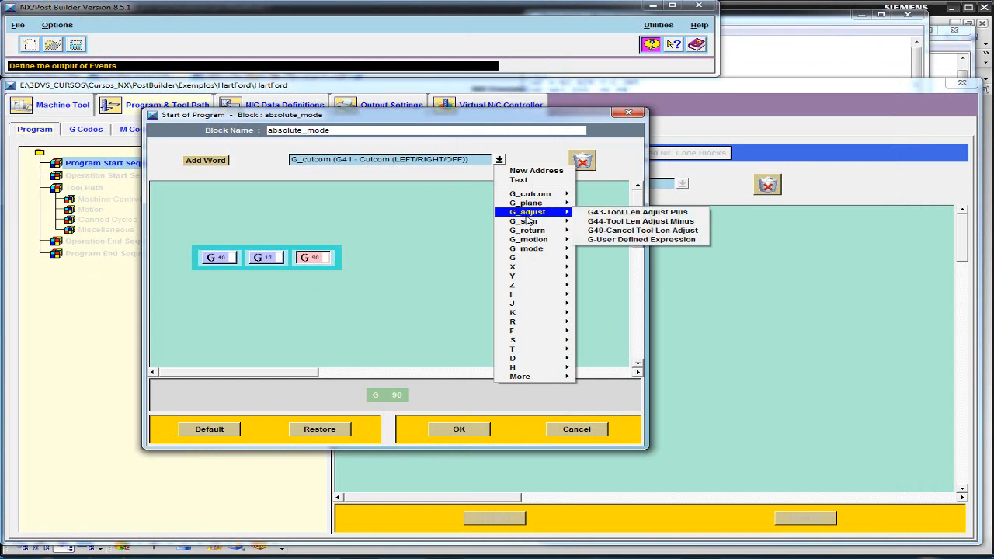
pyautogui.moveTo(527, 243)
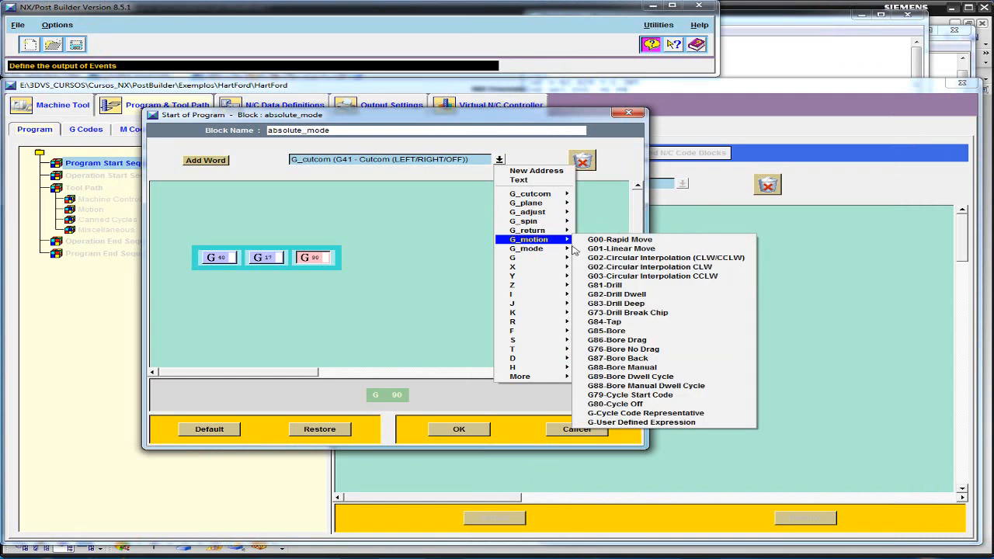
pyautogui.click(652, 405)
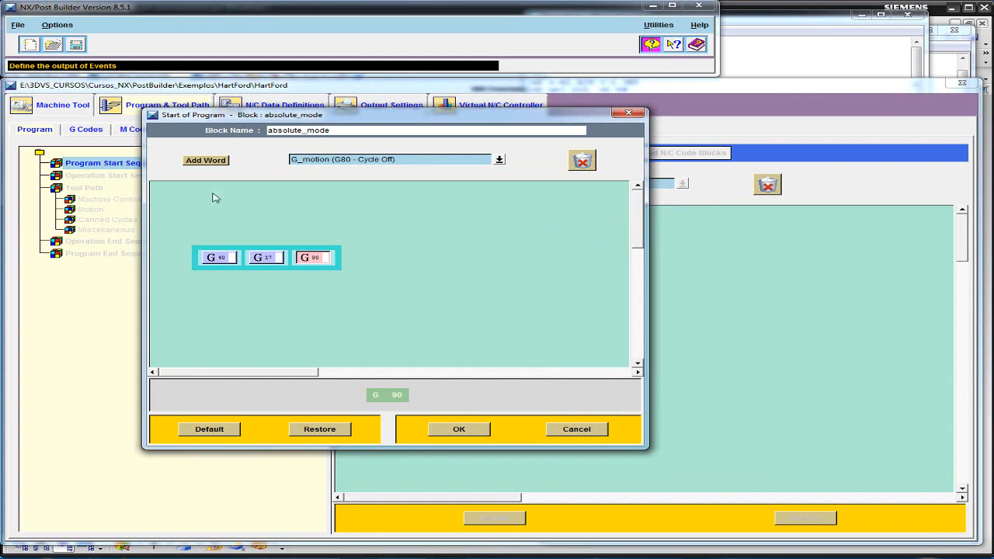
pyautogui.moveTo(208, 161); pyautogui.dragTo(294, 264)
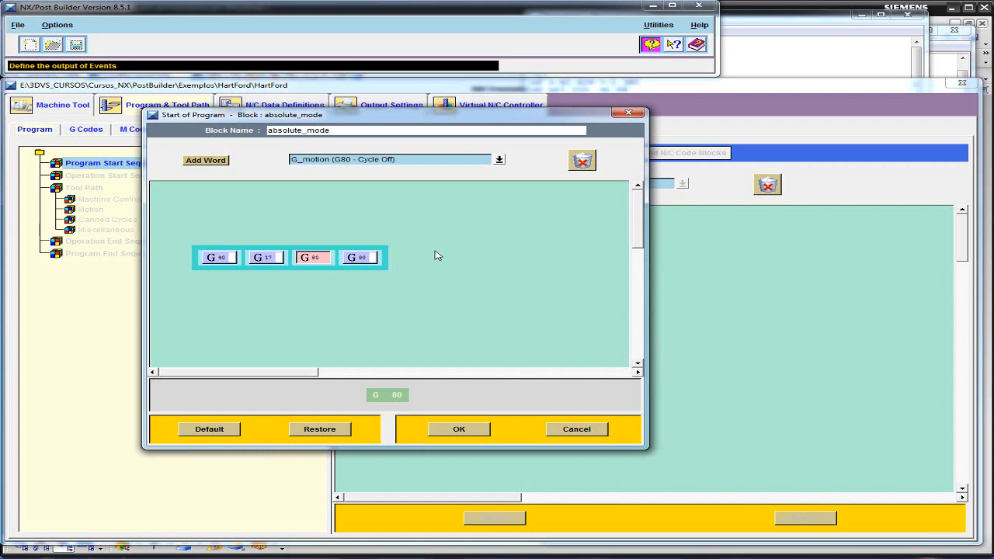
pyautogui.click(645, 80)
pyautogui.click(509, 202)
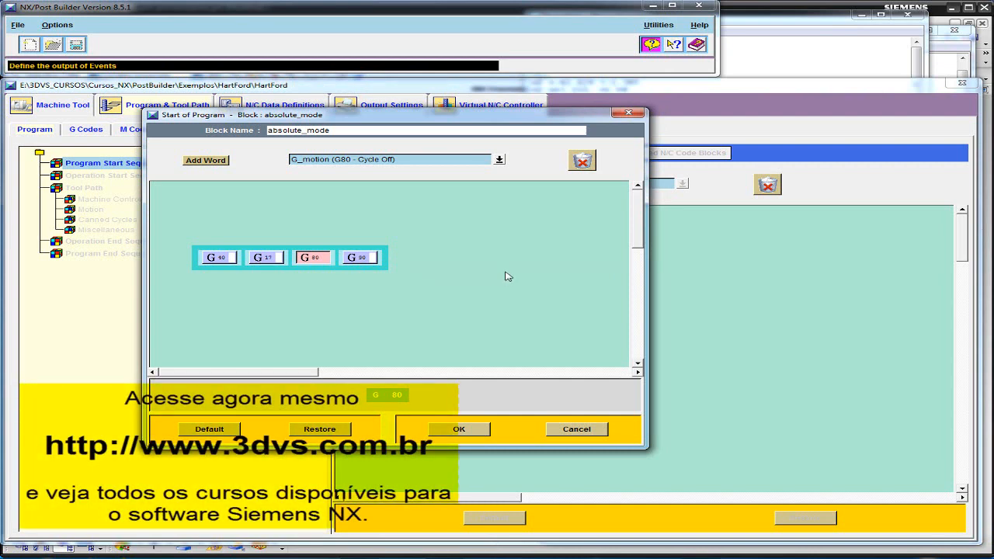
pyautogui.click(459, 430)
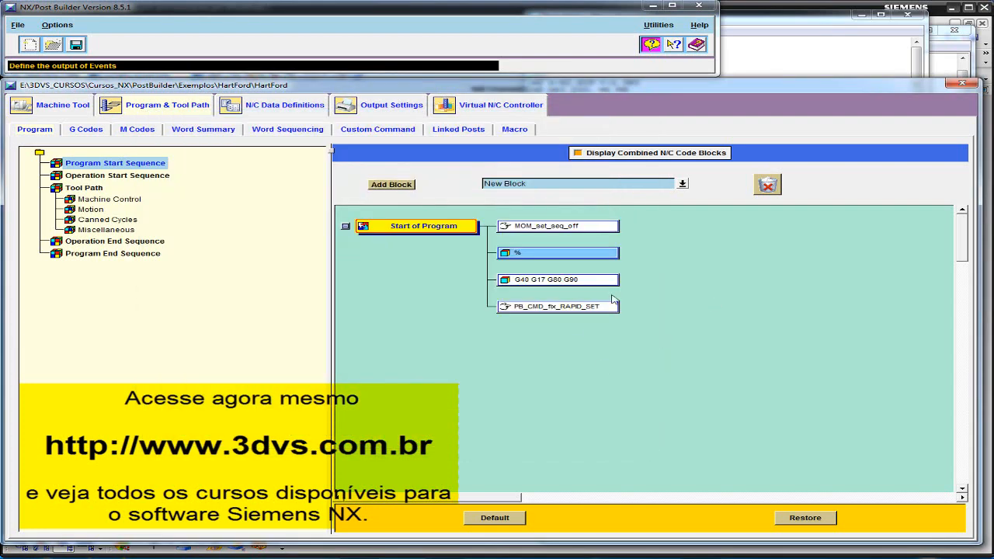
# Step: Switch to NX, close the old listing and postprocess MCS_MILL again with the HartFord post
pyautogui.hotkey('alt', 'Tab')
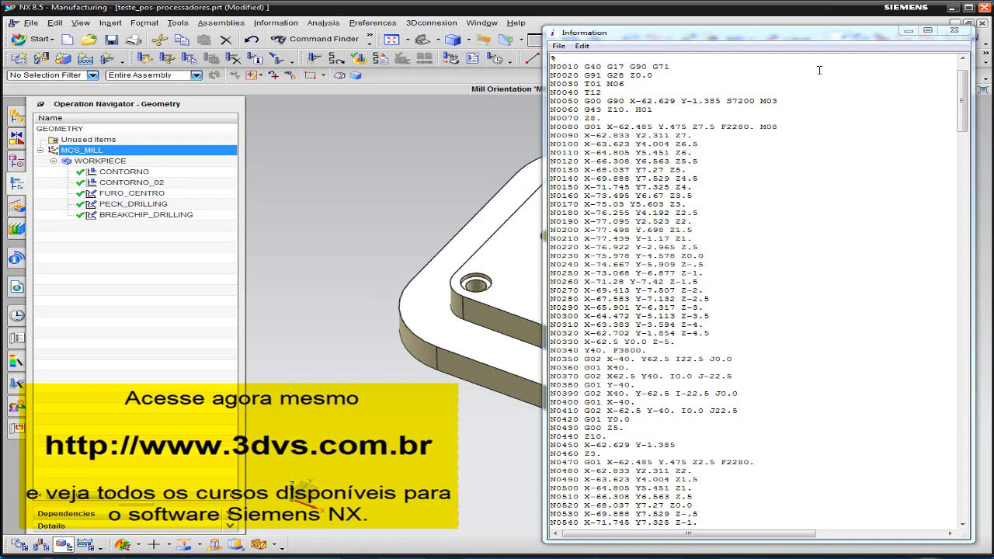
pyautogui.click(954, 31)
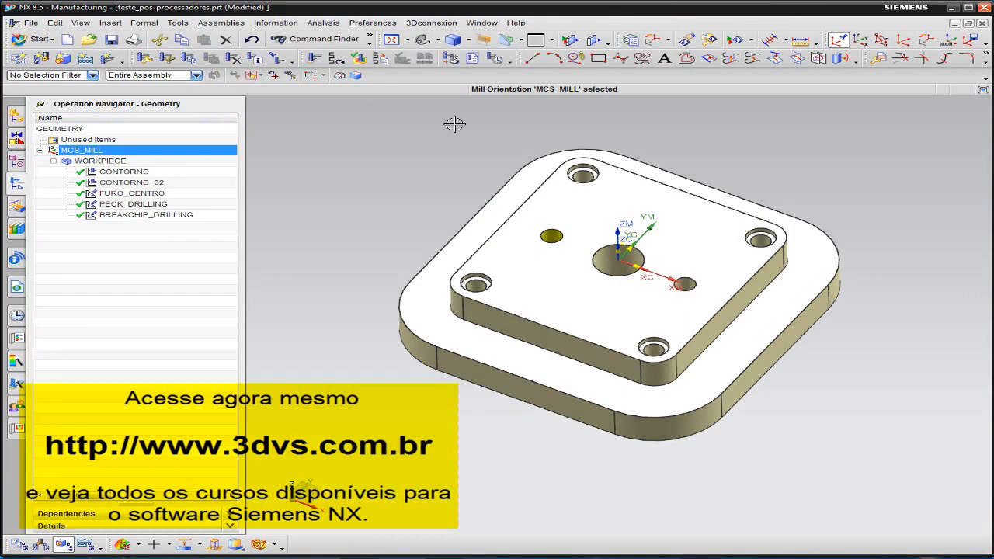
pyautogui.click(452, 59)
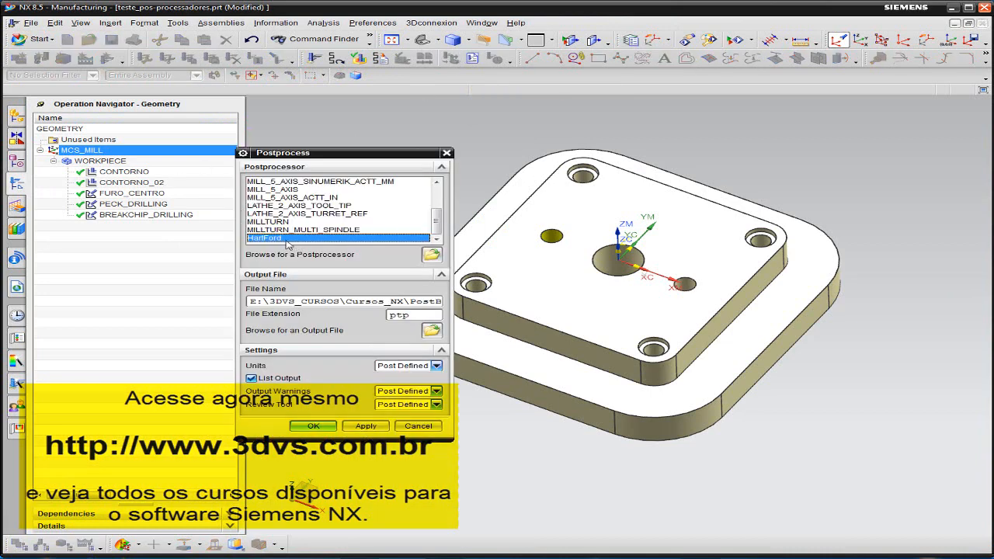
pyautogui.click(313, 425)
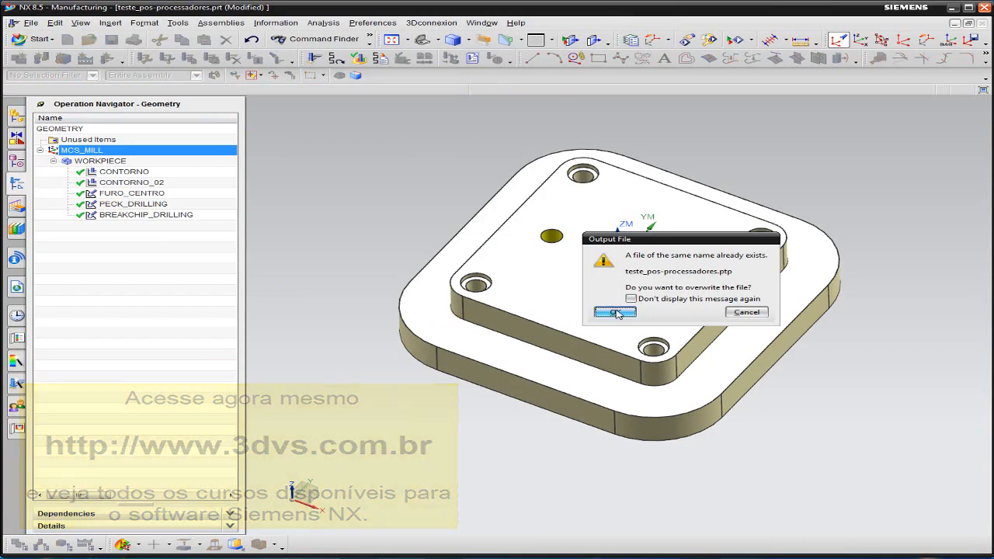